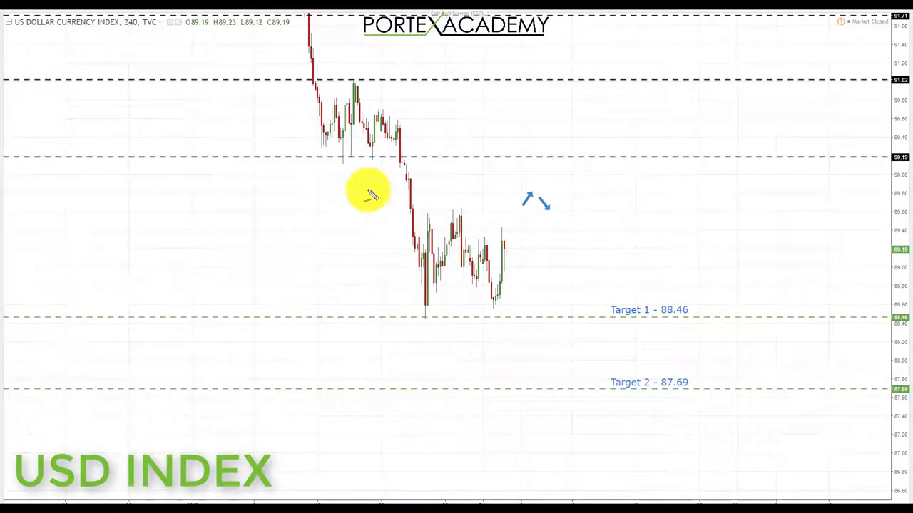
# - Trace the US Dollar Index decline freehand and mark the upper and lower bounds of its two sideways consolidation ranges
pyautogui.moveTo(306, 35)
pyautogui.mouseDown()
pyautogui.moveTo(325, 132)
pyautogui.moveTo(372, 120)
pyautogui.moveTo(412, 251)
pyautogui.moveTo(435, 291)
pyautogui.mouseUp()
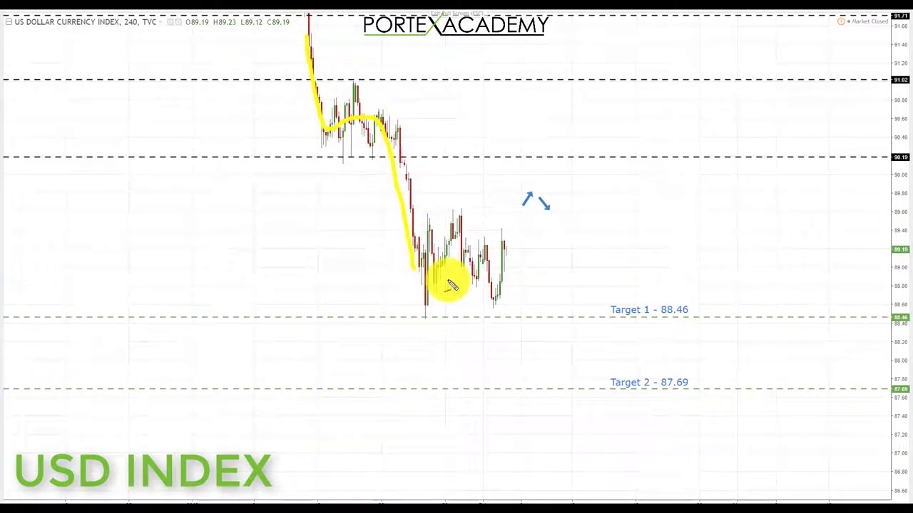
pyautogui.moveTo(321, 150); pyautogui.dragTo(398, 155)
pyautogui.moveTo(332, 112); pyautogui.dragTo(391, 114)
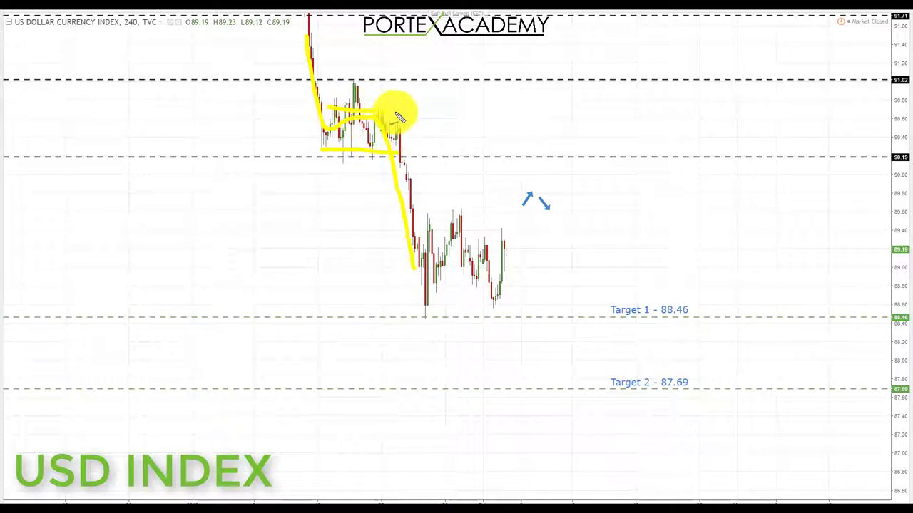
pyautogui.moveTo(404, 232); pyautogui.dragTo(495, 228)
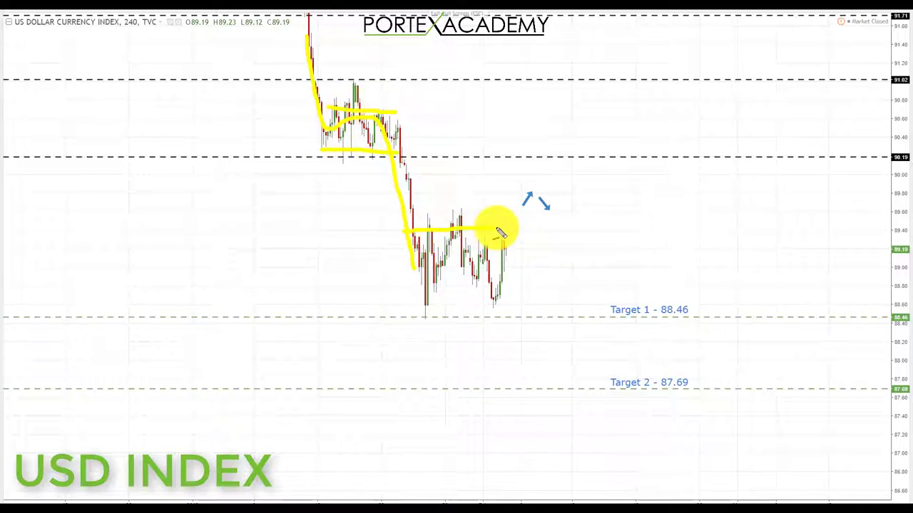
pyautogui.moveTo(397, 297); pyautogui.dragTo(507, 296)
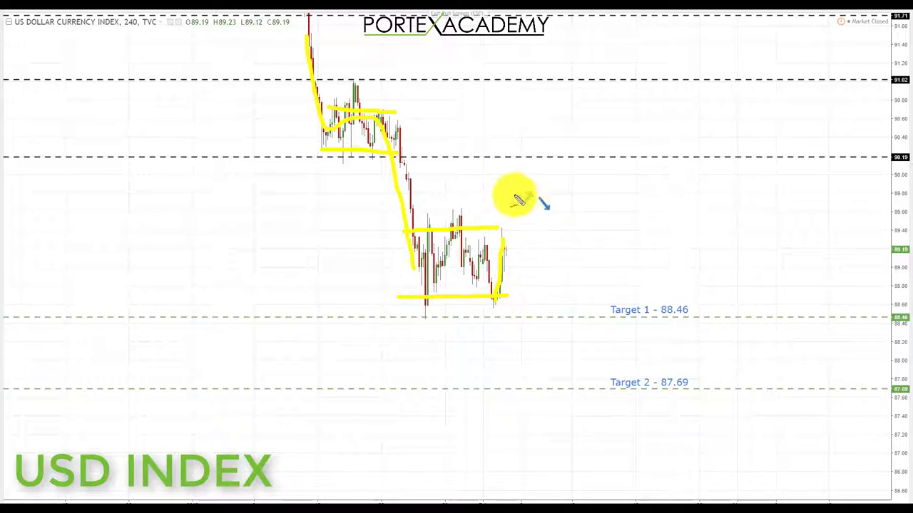
# - Highlight the 90.19 resistance and sketch the projected drop from it to Target 1 (88.46) and Target 2 (87.69), underlining both targets
pyautogui.moveTo(475, 158); pyautogui.dragTo(553, 161)
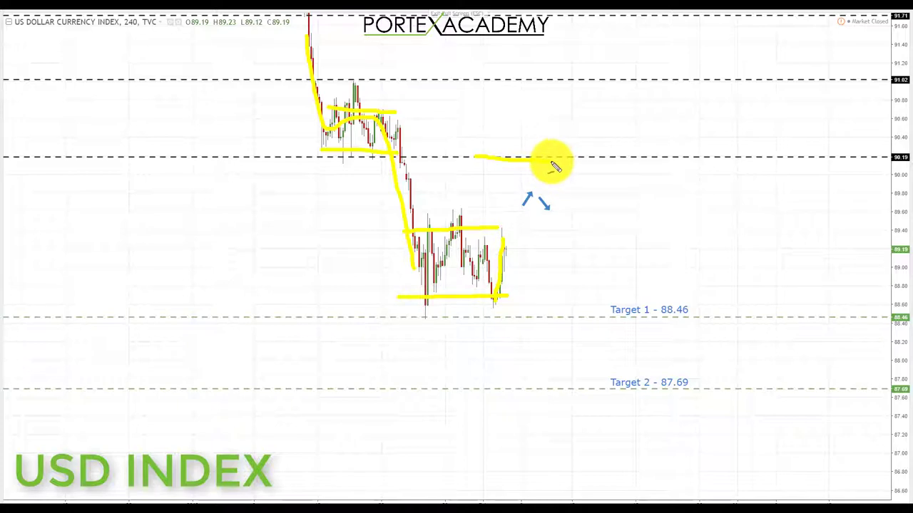
pyautogui.moveTo(436, 155); pyautogui.dragTo(322, 155)
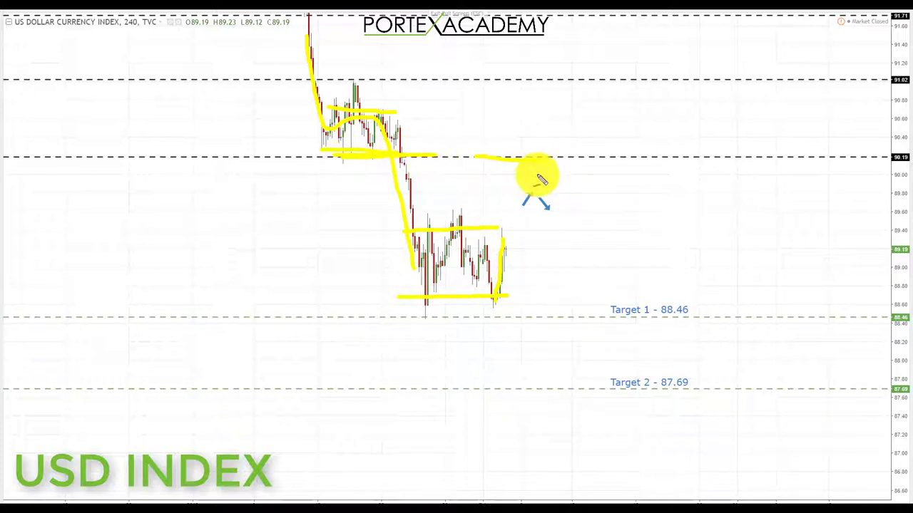
pyautogui.moveTo(520, 87)
pyautogui.mouseDown()
pyautogui.moveTo(517, 143)
pyautogui.moveTo(523, 154)
pyautogui.moveTo(531, 142)
pyautogui.moveTo(540, 183)
pyautogui.moveTo(576, 178)
pyautogui.moveTo(592, 302)
pyautogui.moveTo(580, 306)
pyautogui.moveTo(589, 320)
pyautogui.moveTo(602, 305)
pyautogui.moveTo(698, 324)
pyautogui.mouseUp()
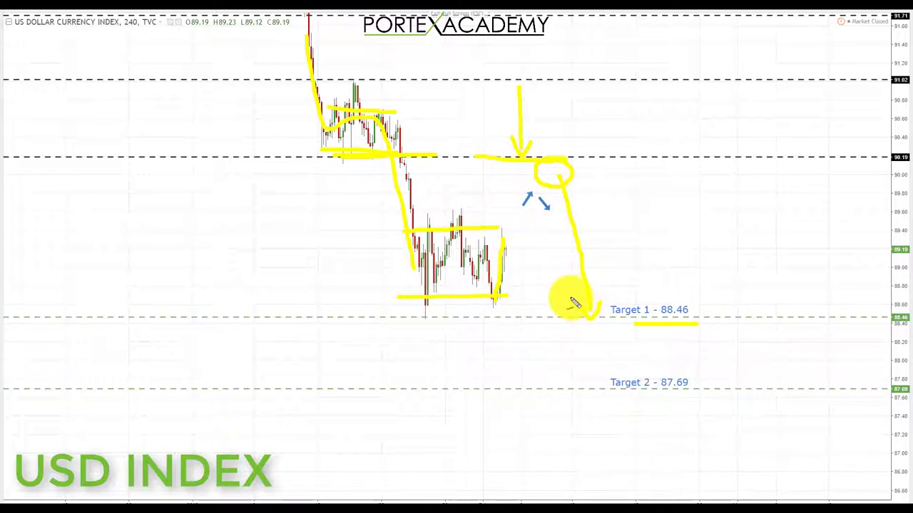
pyautogui.moveTo(584, 342)
pyautogui.mouseDown()
pyautogui.moveTo(584, 381)
pyautogui.moveTo(595, 378)
pyautogui.mouseUp()
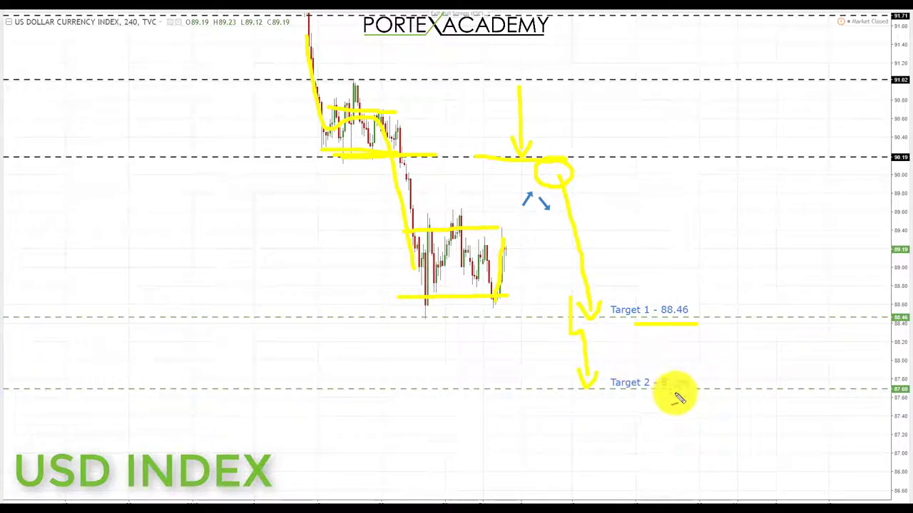
pyautogui.moveTo(649, 396); pyautogui.dragTo(697, 396)
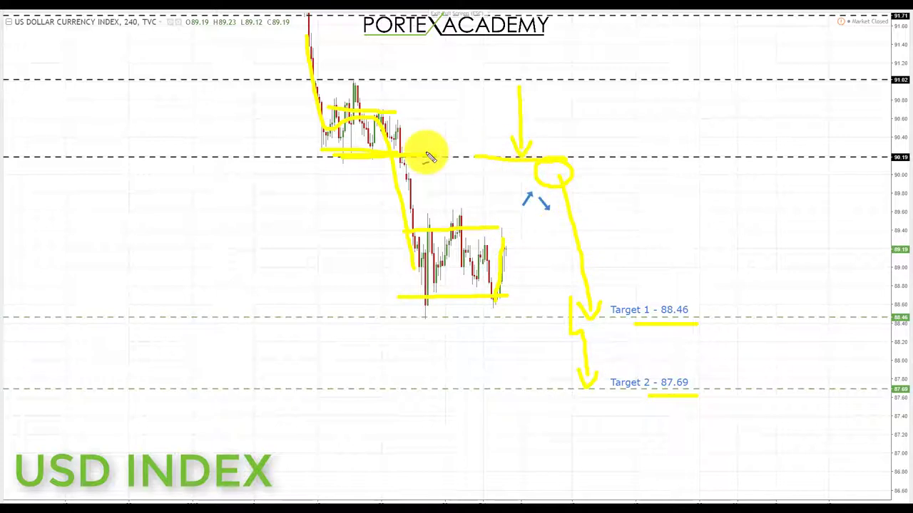
pyautogui.moveTo(436, 154); pyautogui.dragTo(292, 154)
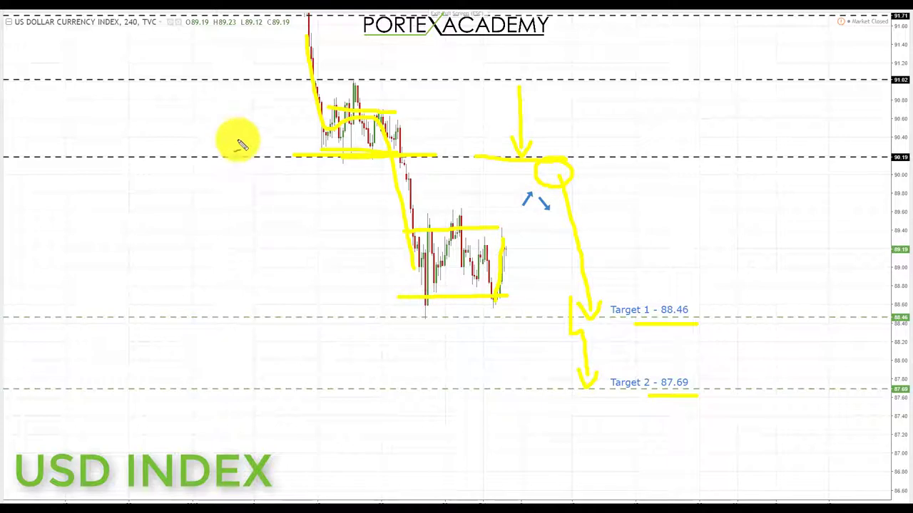
pyautogui.moveTo(242, 118)
pyautogui.mouseDown()
pyautogui.moveTo(314, 294)
pyautogui.moveTo(265, 265)
pyautogui.moveTo(312, 312)
pyautogui.moveTo(323, 257)
pyautogui.mouseUp()
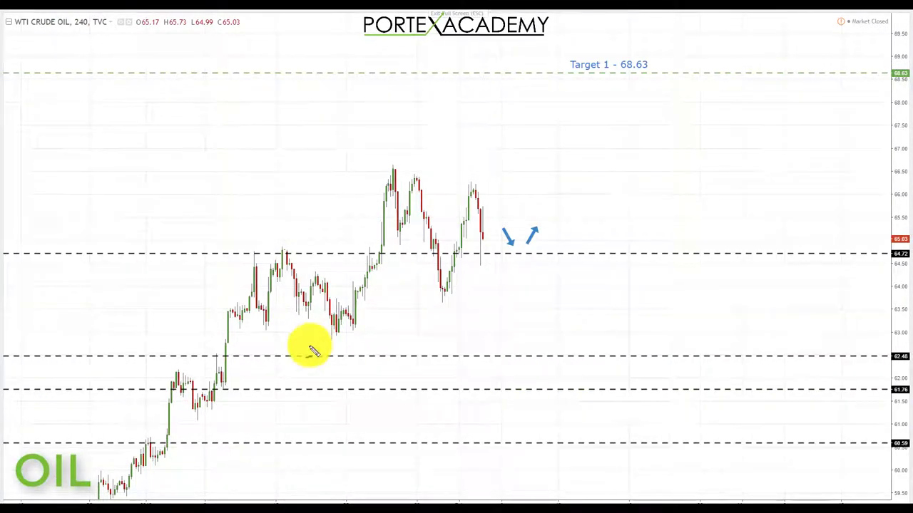
# - On the WTI Crude Oil chart, trace the recent swings, highlight and circle the 64.72 support, and draw a rise to Target 1, underlining 68.63
pyautogui.moveTo(331, 339)
pyautogui.mouseDown()
pyautogui.moveTo(385, 194)
pyautogui.moveTo(404, 220)
pyautogui.moveTo(424, 204)
pyautogui.moveTo(436, 251)
pyautogui.mouseUp()
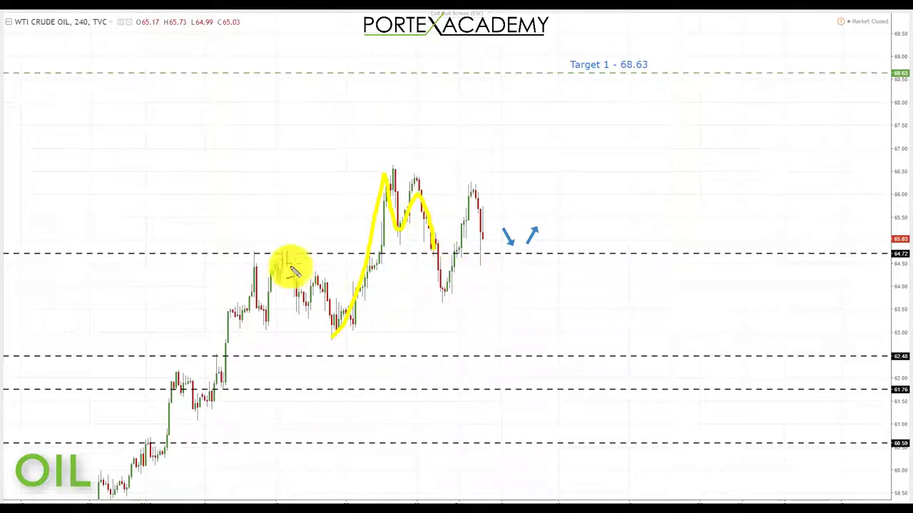
pyautogui.moveTo(253, 253); pyautogui.dragTo(452, 254)
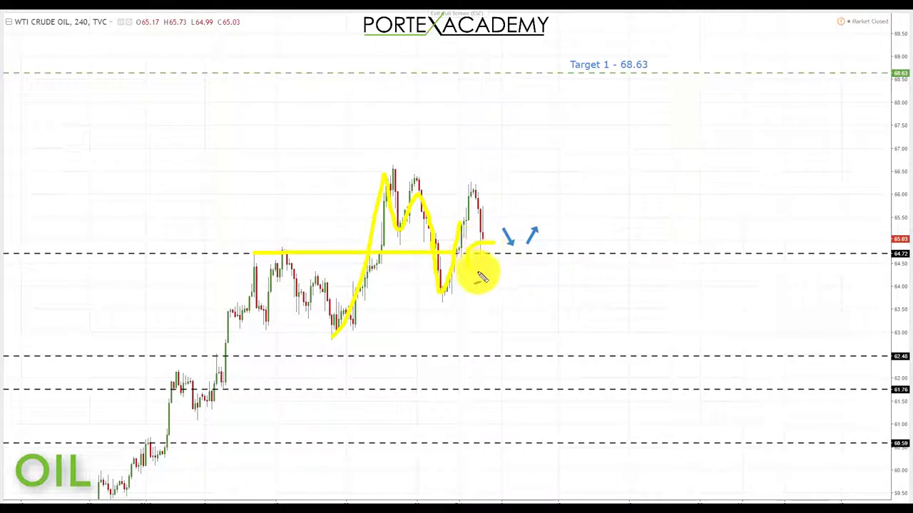
pyautogui.moveTo(483, 277)
pyautogui.mouseDown()
pyautogui.moveTo(499, 254)
pyautogui.moveTo(483, 248)
pyautogui.mouseUp()
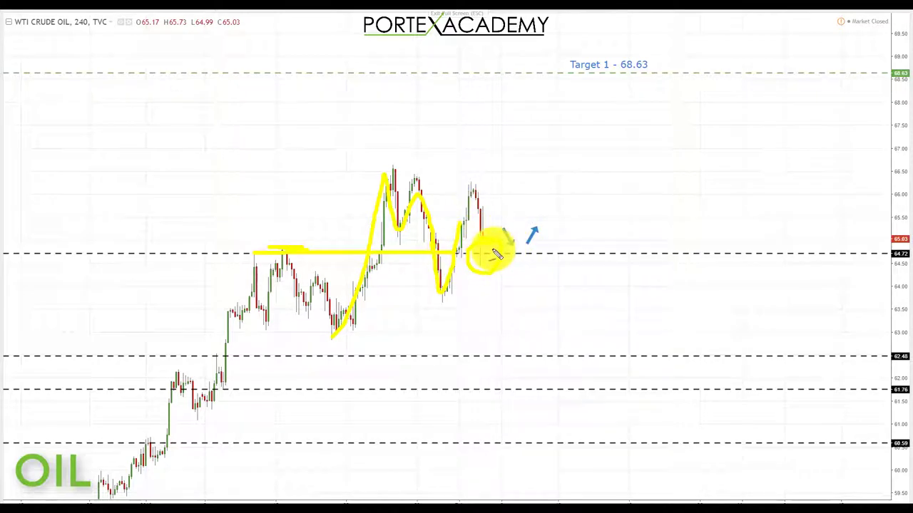
pyautogui.moveTo(508, 251)
pyautogui.mouseDown()
pyautogui.moveTo(552, 187)
pyautogui.moveTo(583, 111)
pyautogui.moveTo(566, 106)
pyautogui.moveTo(584, 90)
pyautogui.moveTo(591, 116)
pyautogui.mouseUp()
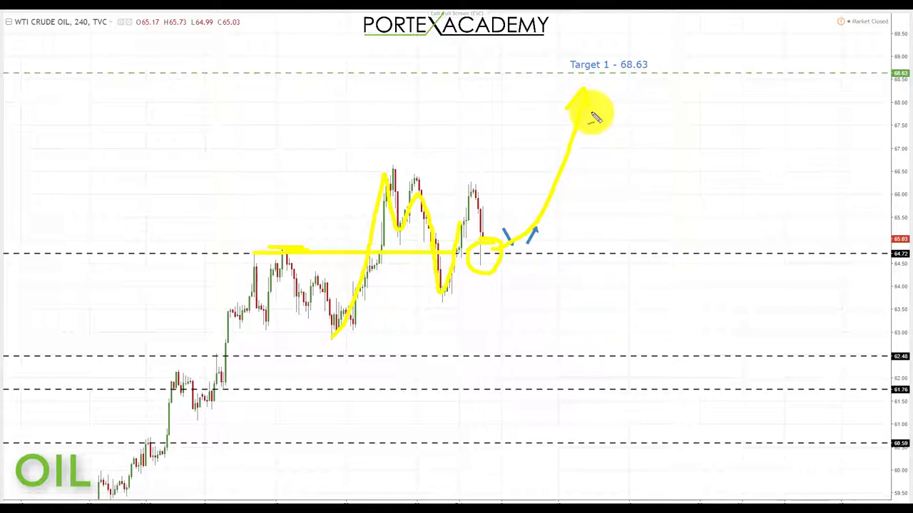
pyautogui.moveTo(610, 77); pyautogui.dragTo(655, 77)
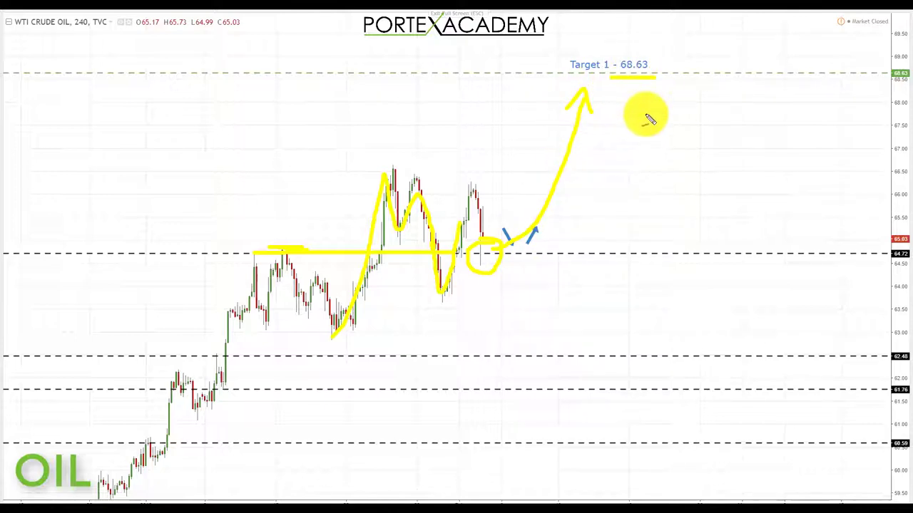
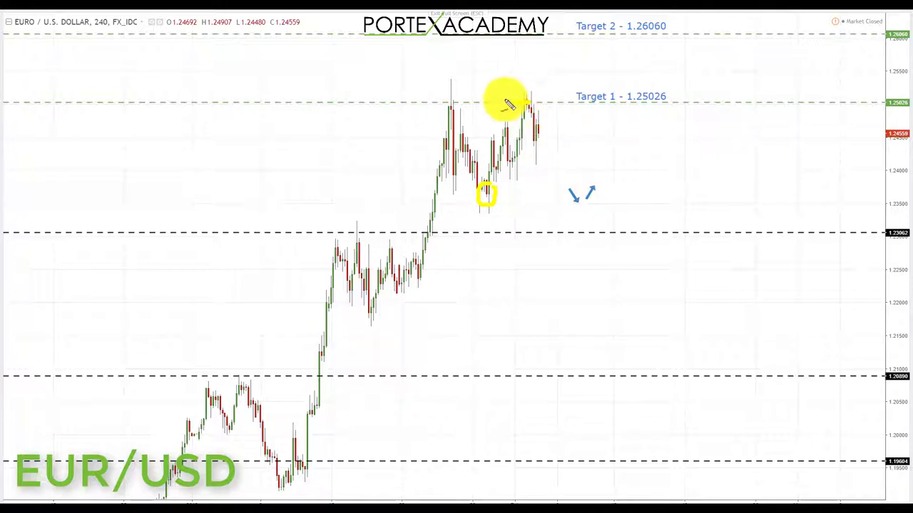
# - On the EUR/USD chart, mark the 1.25026 high, sketch a drop-and-consolidate example, and draw the pullback toward the highlighted 1.23062 support
pyautogui.moveTo(508, 102); pyautogui.dragTo(546, 102)
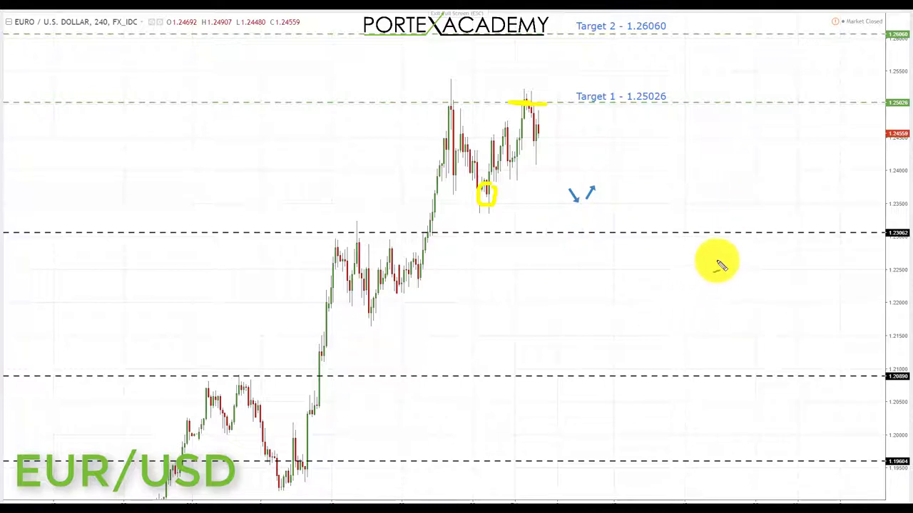
pyautogui.moveTo(720, 265)
pyautogui.mouseDown()
pyautogui.moveTo(732, 341)
pyautogui.moveTo(761, 350)
pyautogui.moveTo(782, 340)
pyautogui.moveTo(791, 322)
pyautogui.mouseUp()
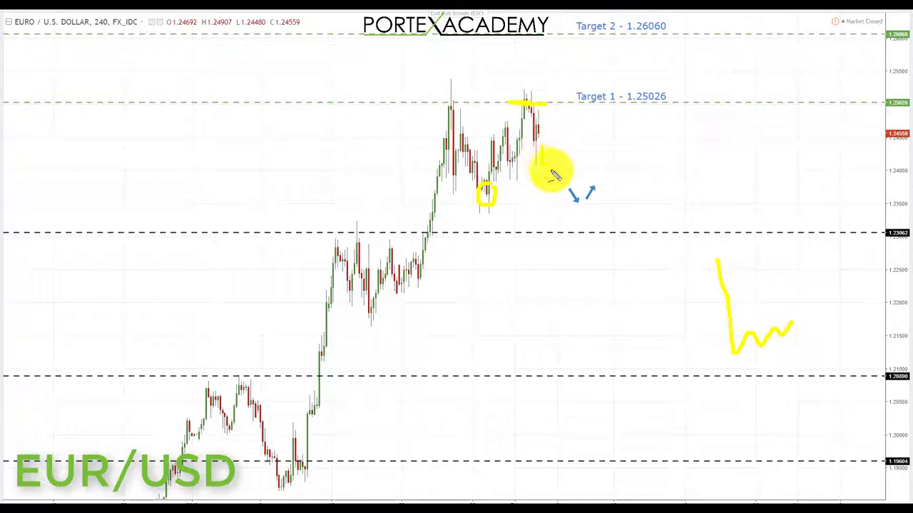
pyautogui.moveTo(555, 174)
pyautogui.mouseDown()
pyautogui.moveTo(562, 198)
pyautogui.moveTo(594, 203)
pyautogui.mouseUp()
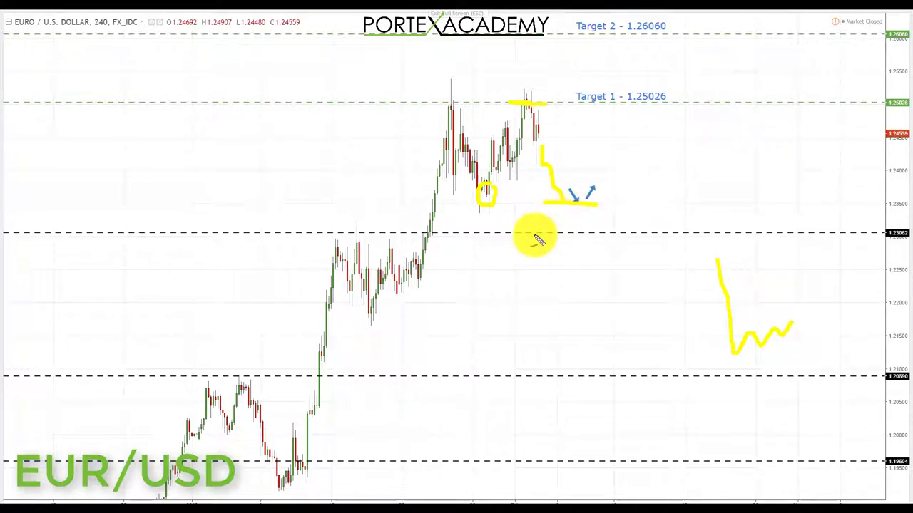
pyautogui.moveTo(536, 235); pyautogui.dragTo(607, 235)
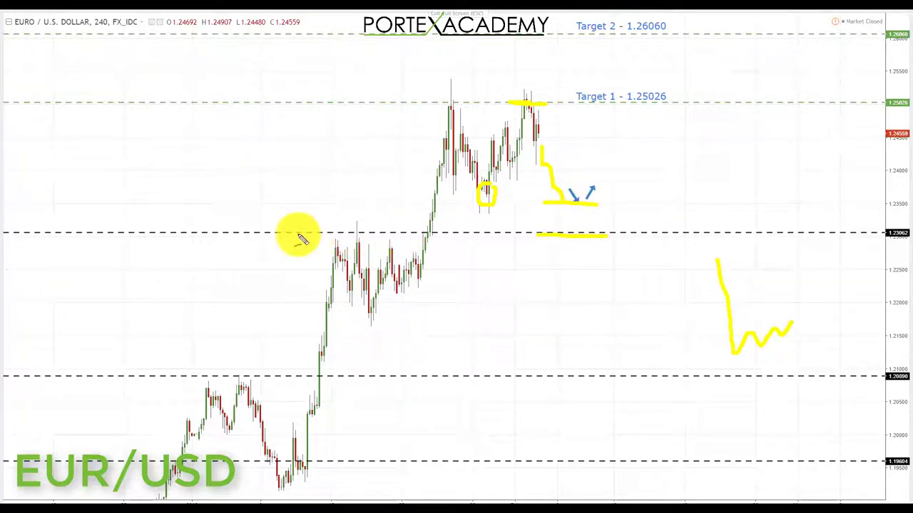
pyautogui.moveTo(298, 234); pyautogui.dragTo(438, 236)
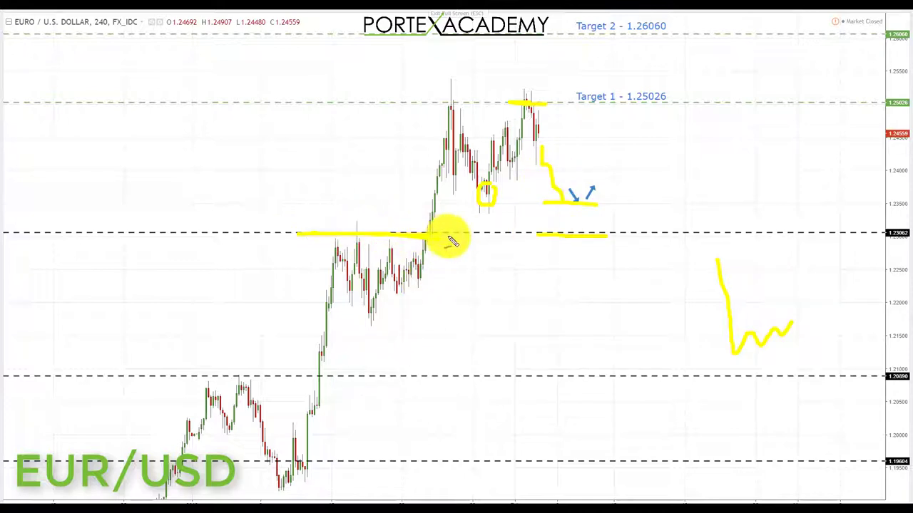
# - Circle the buy zone above 1.23062 and draw the projected rise through Target 1 (1.25026) to an underlined Target 2 (1.26060)
pyautogui.moveTo(359, 233)
pyautogui.mouseDown()
pyautogui.moveTo(604, 235)
pyautogui.moveTo(557, 213)
pyautogui.moveTo(577, 238)
pyautogui.moveTo(604, 209)
pyautogui.moveTo(574, 202)
pyautogui.moveTo(599, 198)
pyautogui.moveTo(631, 107)
pyautogui.mouseUp()
pyautogui.moveTo(432, 102); pyautogui.dragTo(539, 105)
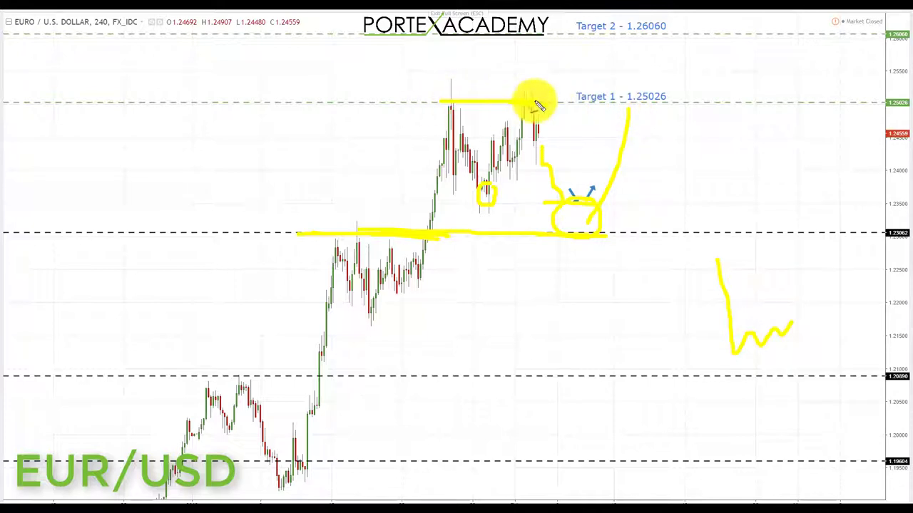
pyautogui.moveTo(426, 240); pyautogui.dragTo(603, 236)
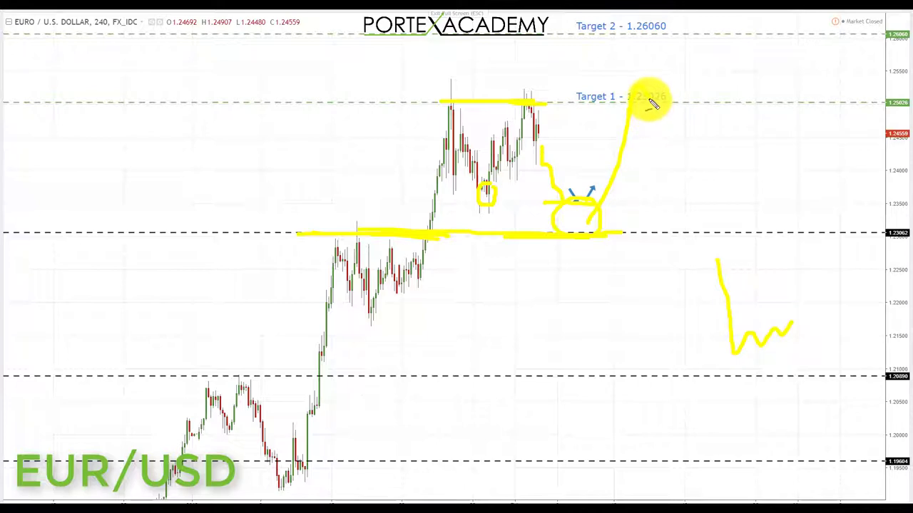
pyautogui.moveTo(635, 93); pyautogui.dragTo(677, 54)
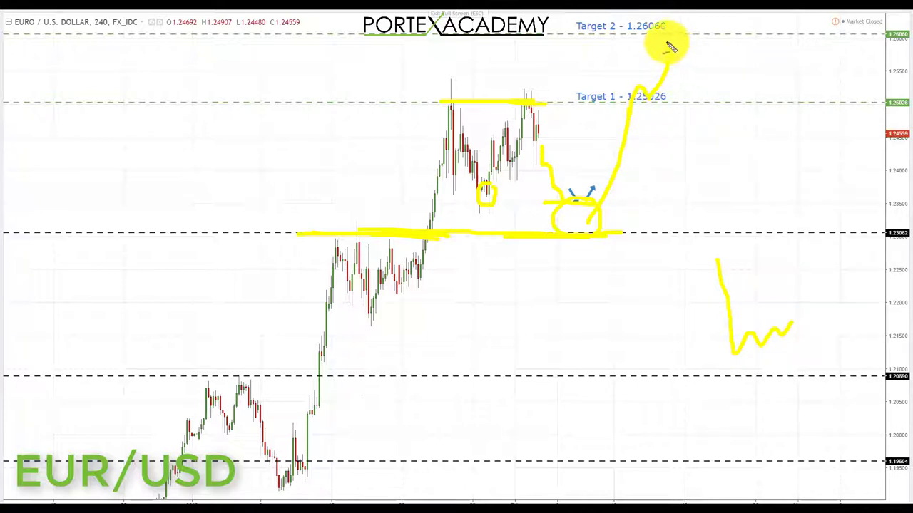
pyautogui.moveTo(585, 35); pyautogui.dragTo(662, 51)
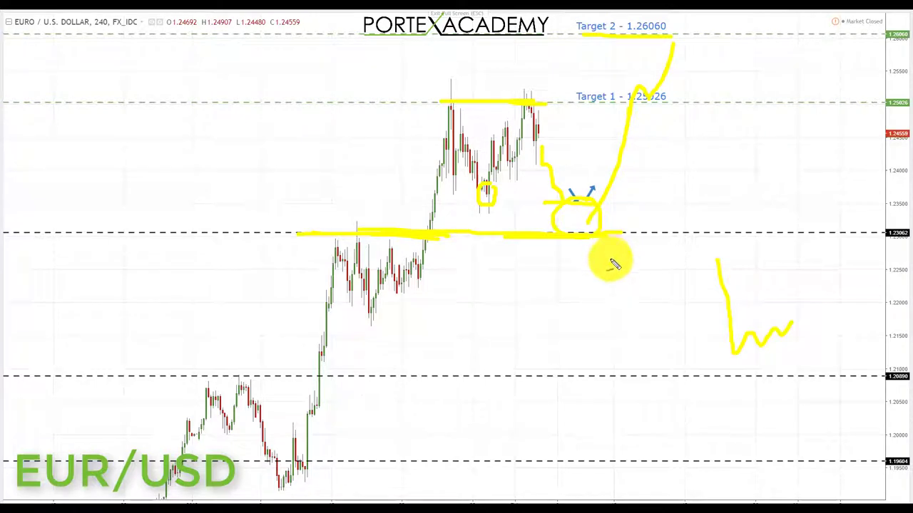
# - Clear the EUR/USD markings and sketch an alternative path from the current price past Target 1 up to Target 2
pyautogui.press('Escape')
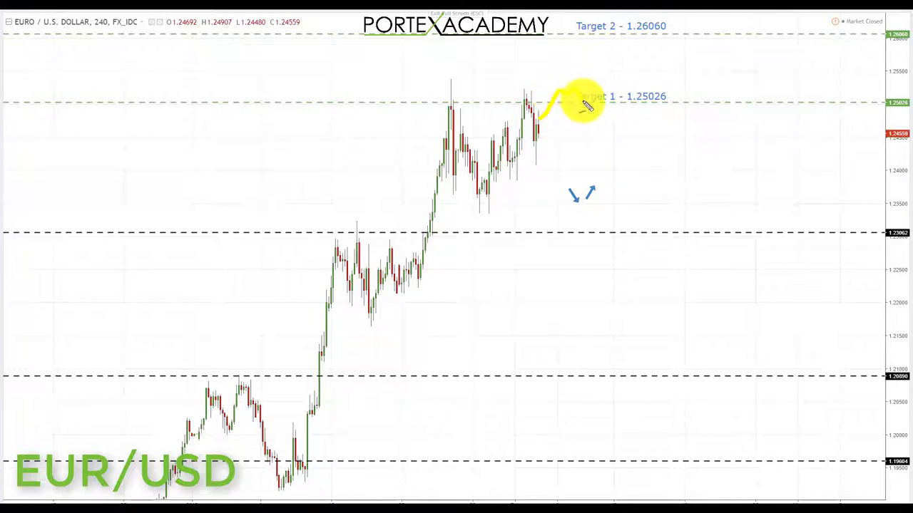
pyautogui.moveTo(585, 105)
pyautogui.mouseDown()
pyautogui.moveTo(526, 102)
pyautogui.moveTo(588, 111)
pyautogui.moveTo(615, 57)
pyautogui.moveTo(585, 42)
pyautogui.moveTo(670, 38)
pyautogui.mouseUp()
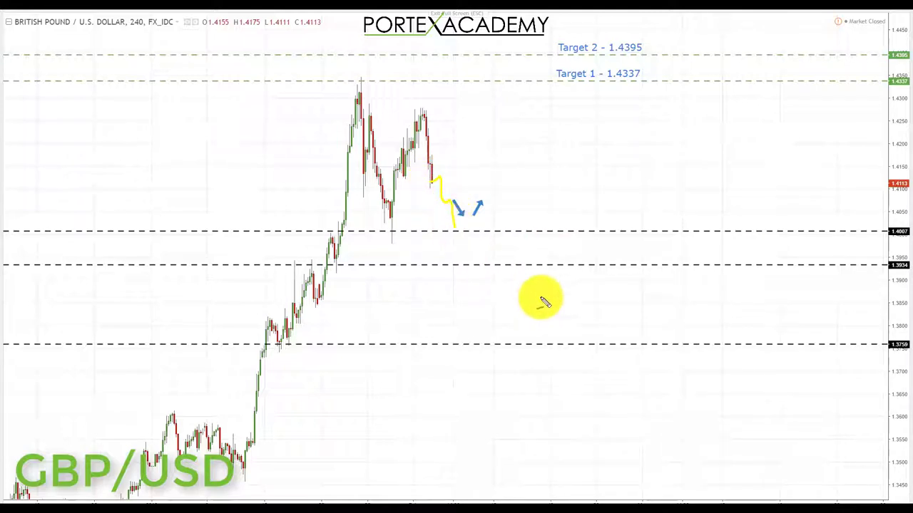
# - On the GBP/USD chart, highlight the 1.4007 level and trace where price broke above it and retested it as support
pyautogui.moveTo(401, 232); pyautogui.dragTo(489, 230)
pyautogui.moveTo(178, 232); pyautogui.dragTo(282, 232)
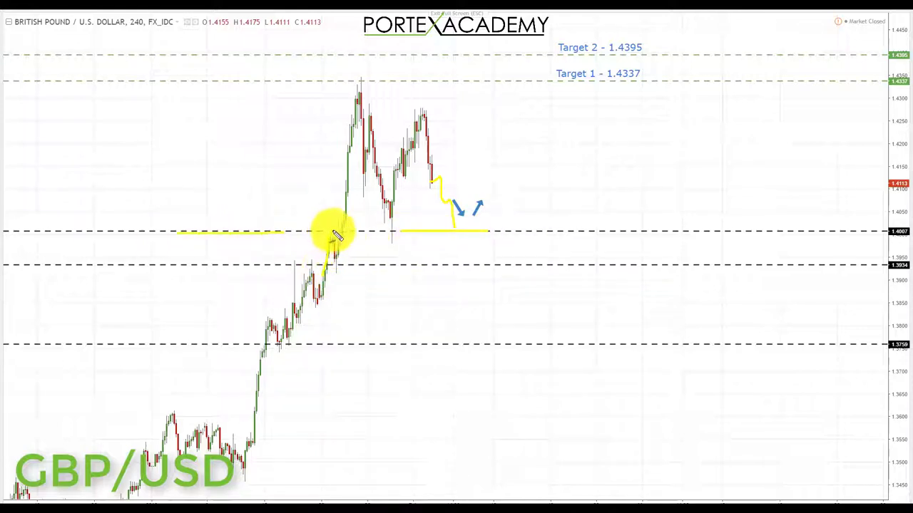
pyautogui.moveTo(337, 235)
pyautogui.mouseDown()
pyautogui.moveTo(343, 224)
pyautogui.moveTo(407, 239)
pyautogui.mouseUp()
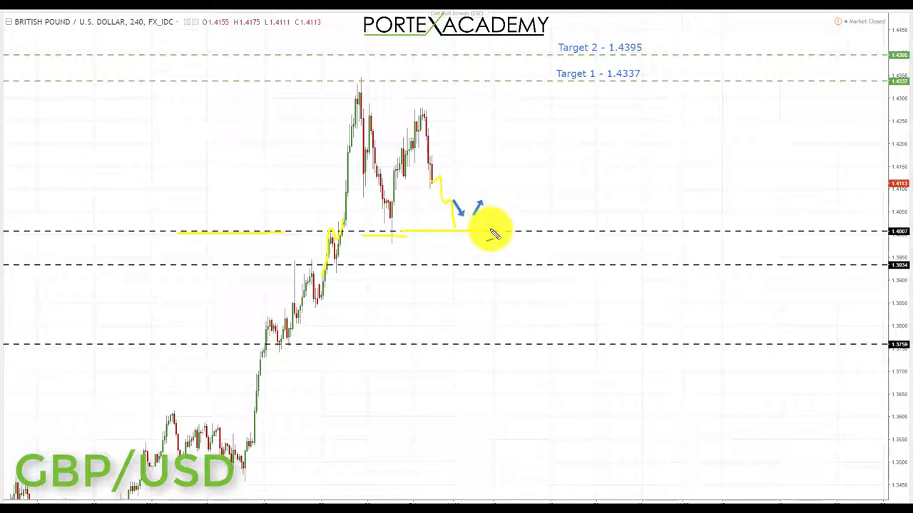
# - Circle the expected pullback zone at 1.4007 and draw an arrow rising toward Target 1, underlining 1.4337
pyautogui.moveTo(474, 209)
pyautogui.mouseDown()
pyautogui.moveTo(431, 203)
pyautogui.moveTo(443, 239)
pyautogui.moveTo(485, 231)
pyautogui.moveTo(463, 213)
pyautogui.mouseUp()
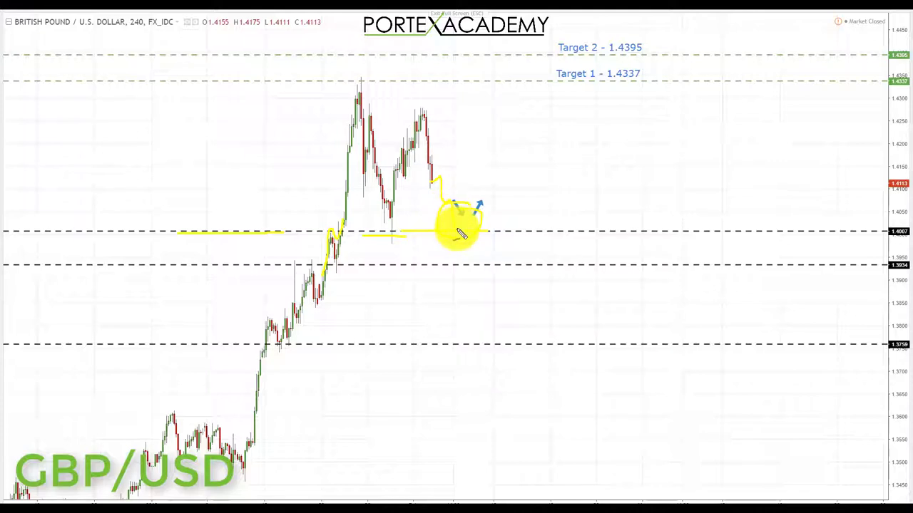
pyautogui.moveTo(464, 226)
pyautogui.mouseDown()
pyautogui.moveTo(492, 164)
pyautogui.moveTo(498, 122)
pyautogui.moveTo(514, 107)
pyautogui.mouseUp()
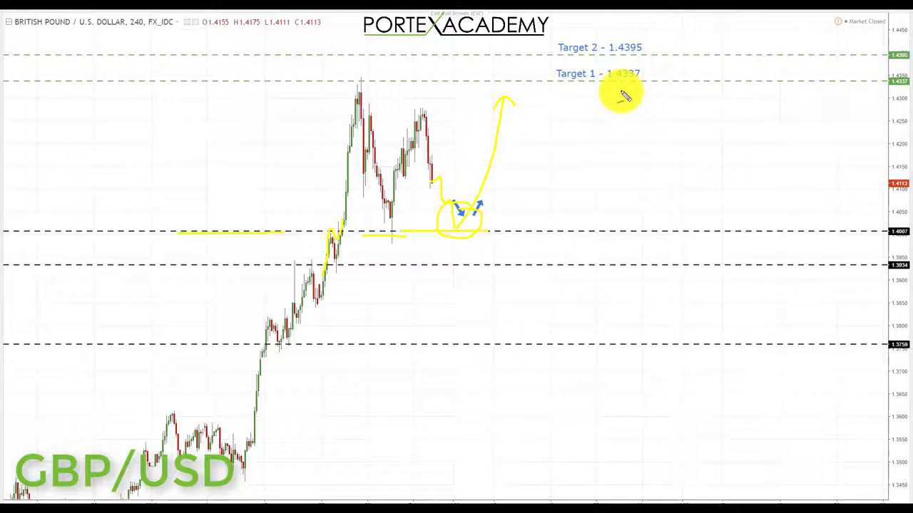
pyautogui.moveTo(589, 85); pyautogui.dragTo(654, 85)
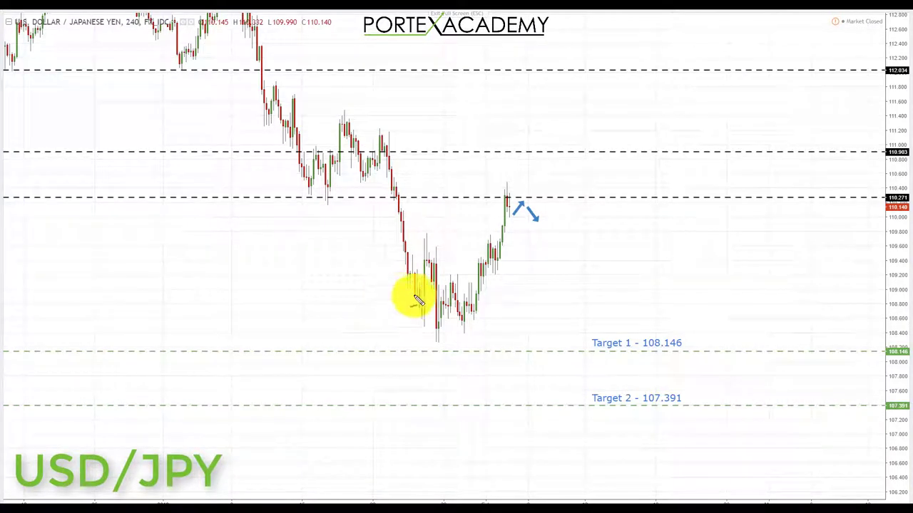
# - On the USD/JPY chart, highlight the 110.271 level at the earlier swing lows and at the latest candles
pyautogui.moveTo(296, 198); pyautogui.dragTo(364, 198)
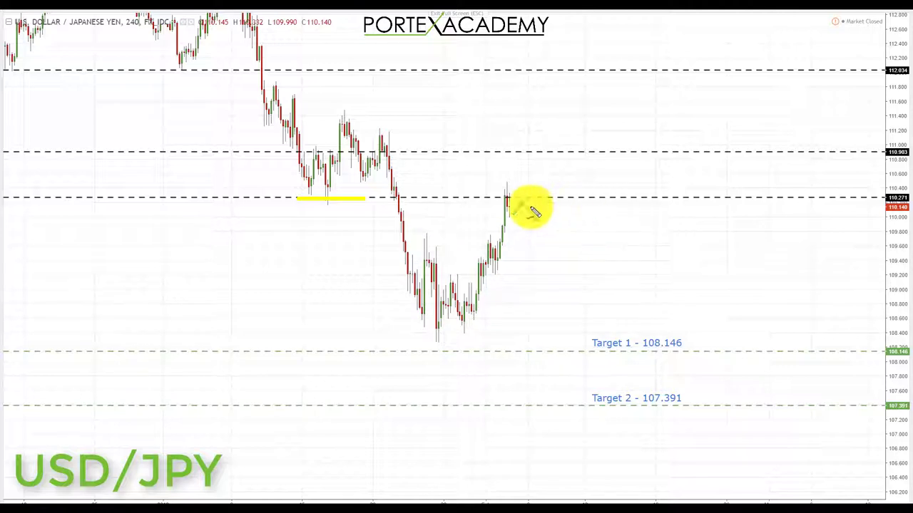
pyautogui.moveTo(489, 198); pyautogui.dragTo(539, 198)
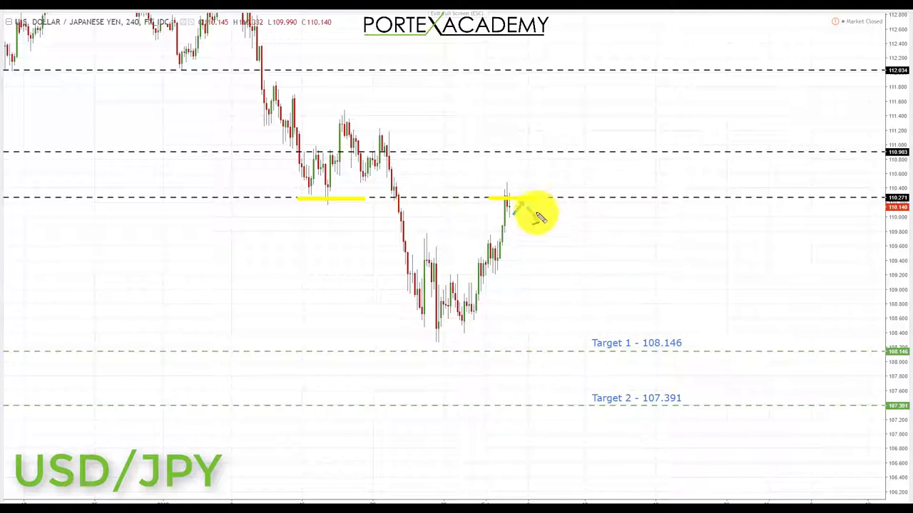
# - Circle the expected rejection zone at 110.271 and draw a falling path through Target 1 toward Target 2, underlining 108.146 and 107.391
pyautogui.moveTo(531, 198)
pyautogui.mouseDown()
pyautogui.moveTo(506, 203)
pyautogui.moveTo(503, 220)
pyautogui.moveTo(536, 224)
pyautogui.moveTo(540, 202)
pyautogui.mouseUp()
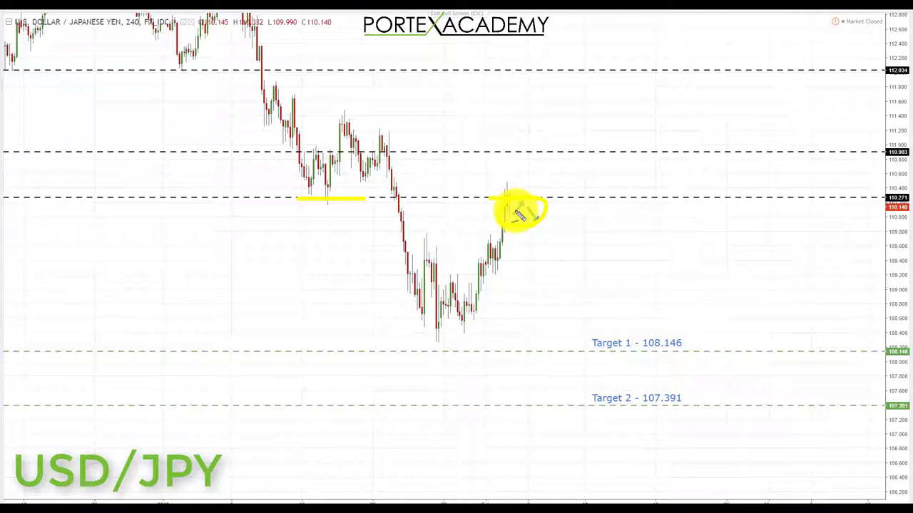
pyautogui.moveTo(519, 213)
pyautogui.mouseDown()
pyautogui.moveTo(564, 350)
pyautogui.moveTo(576, 337)
pyautogui.mouseUp()
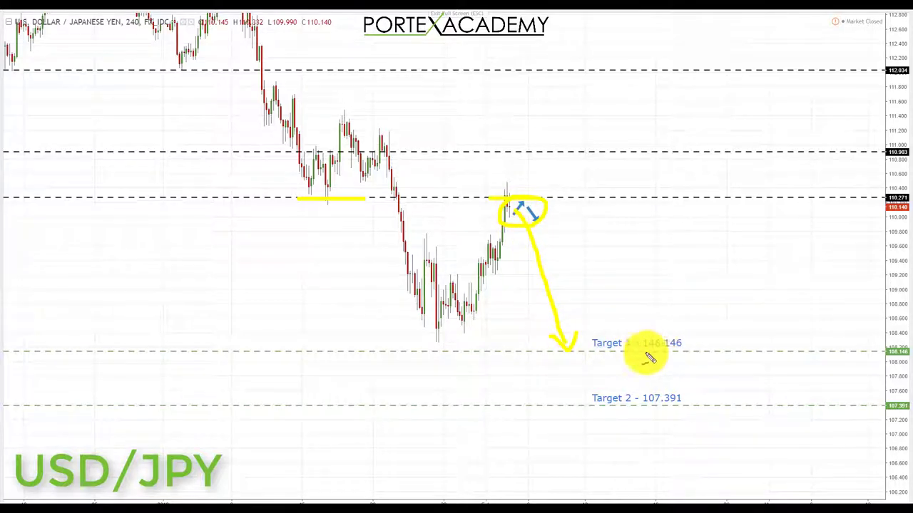
pyautogui.moveTo(633, 354); pyautogui.dragTo(678, 355)
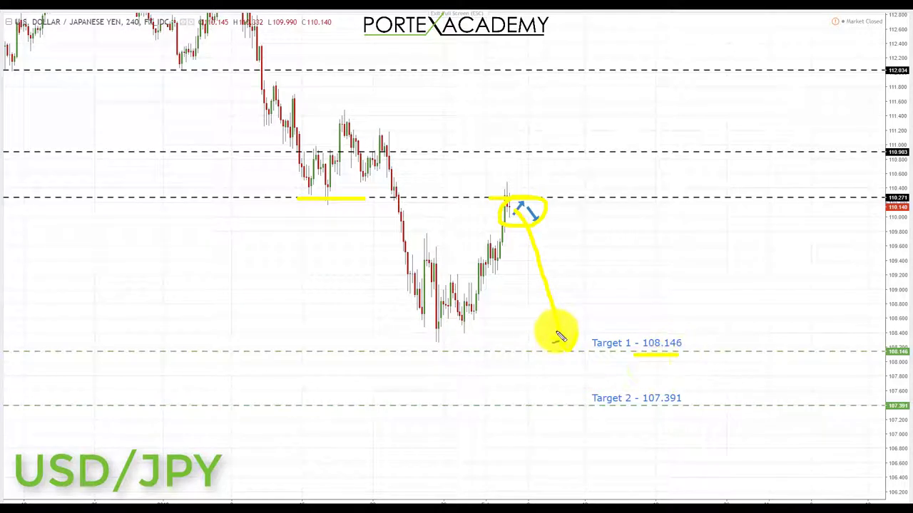
pyautogui.moveTo(573, 367); pyautogui.dragTo(578, 397)
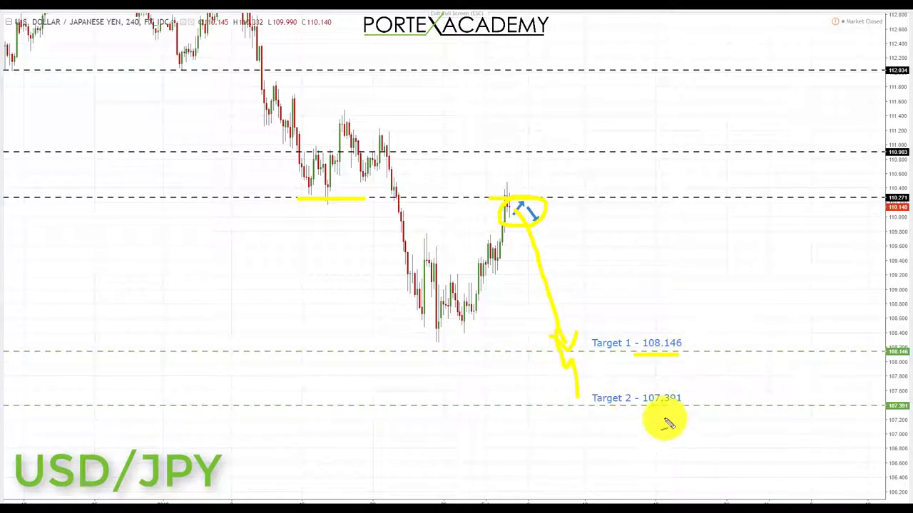
pyautogui.moveTo(639, 411); pyautogui.dragTo(700, 411)
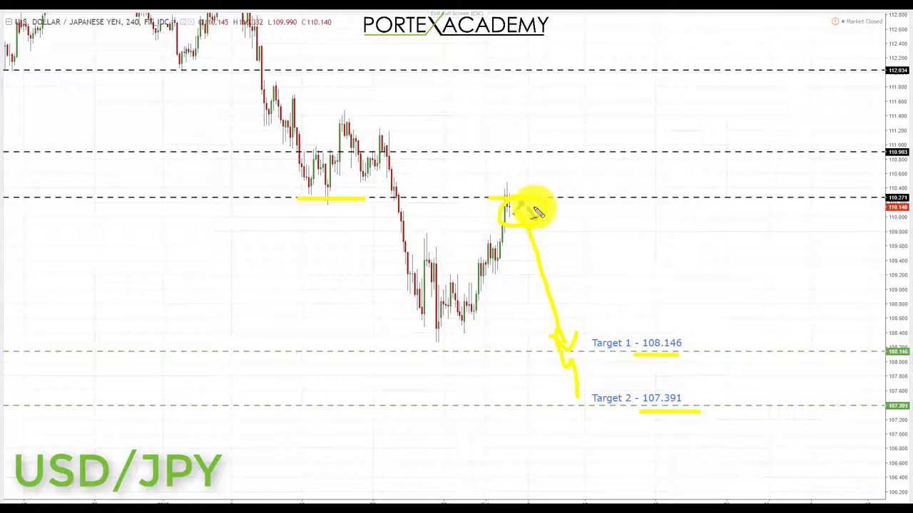
# - Sketch the alternative USD/JPY path breaking above 110.271 and highlight the 110.903 level above it
pyautogui.moveTo(544, 186)
pyautogui.mouseDown()
pyautogui.moveTo(560, 189)
pyautogui.moveTo(572, 168)
pyautogui.mouseUp()
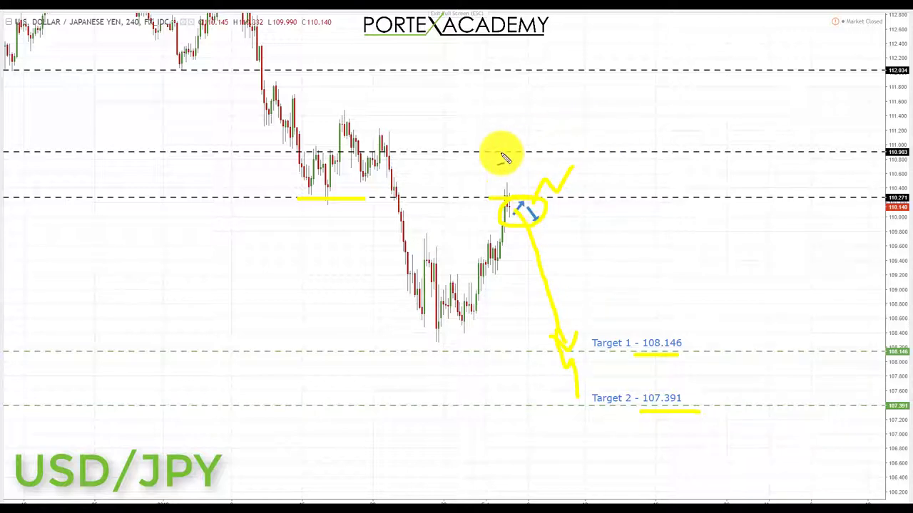
pyautogui.moveTo(501, 152); pyautogui.dragTo(574, 152)
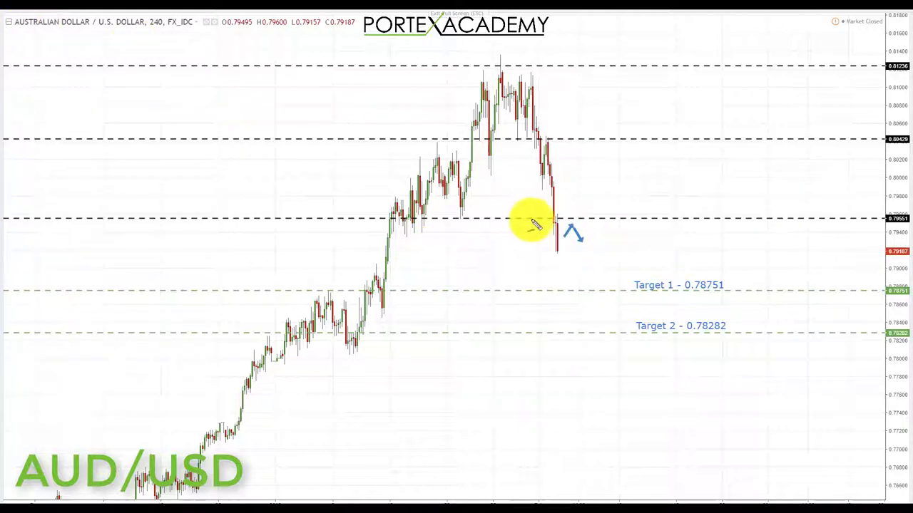
# - On the AUD/USD chart, mark the expected pullback to 0.79551 and draw the drop through Target 1 to Target 2, underlining 0.78751
pyautogui.moveTo(540, 219); pyautogui.dragTo(579, 219)
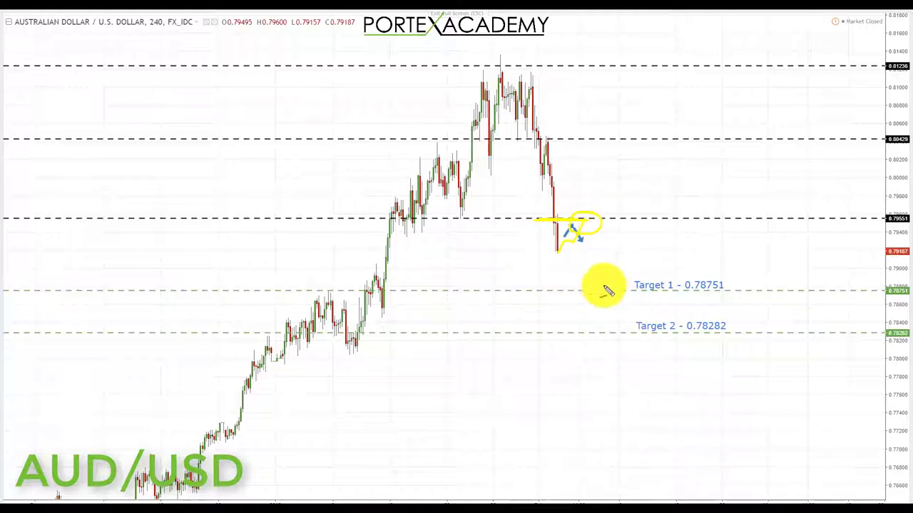
pyautogui.moveTo(574, 236)
pyautogui.mouseDown()
pyautogui.moveTo(587, 219)
pyautogui.moveTo(611, 280)
pyautogui.mouseUp()
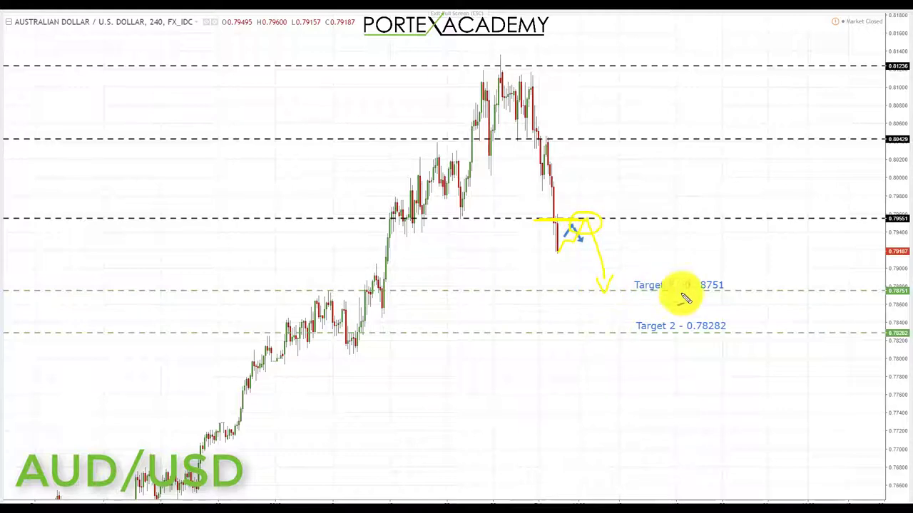
pyautogui.moveTo(676, 295); pyautogui.dragTo(729, 295)
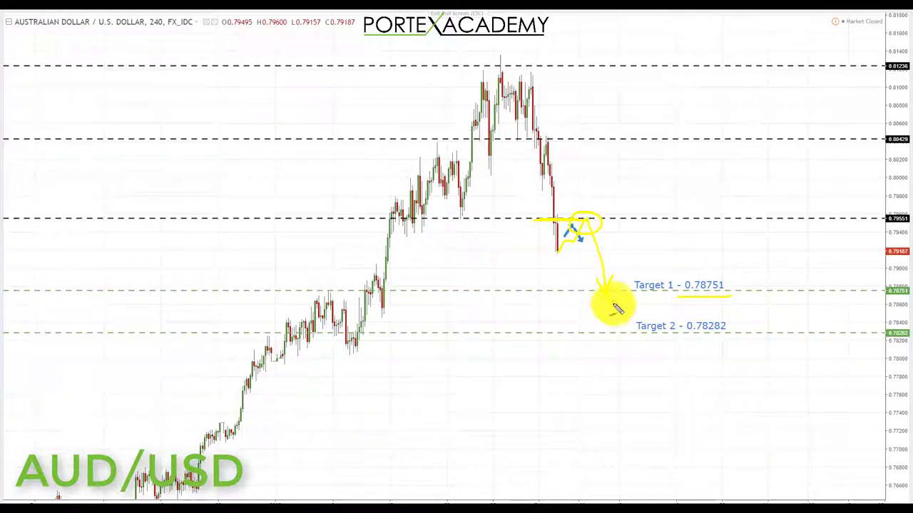
pyautogui.moveTo(607, 285)
pyautogui.mouseDown()
pyautogui.moveTo(623, 330)
pyautogui.moveTo(718, 340)
pyautogui.mouseUp()
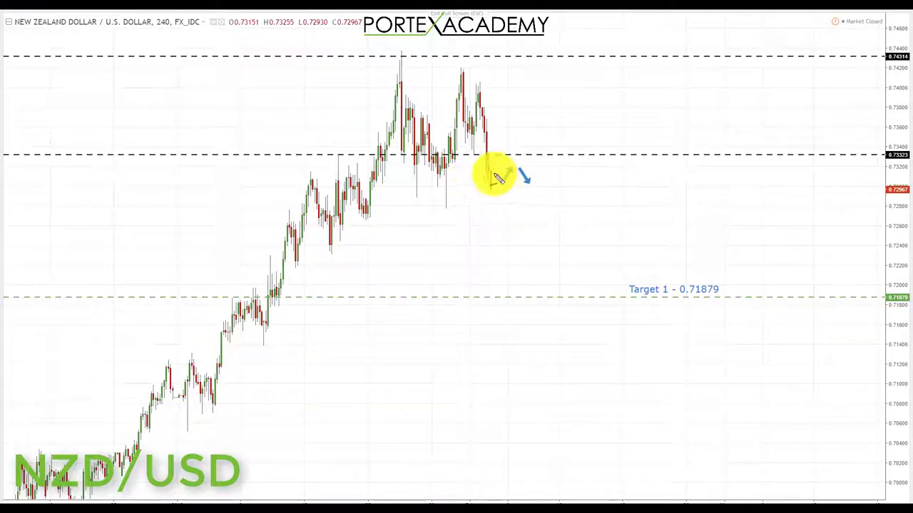
# - On the NZD/USD chart, highlight the 0.73323 level, then project a circled pullback to it and a falling arrow toward Target 1, underlining 0.71879
pyautogui.moveTo(447, 153); pyautogui.dragTo(540, 153)
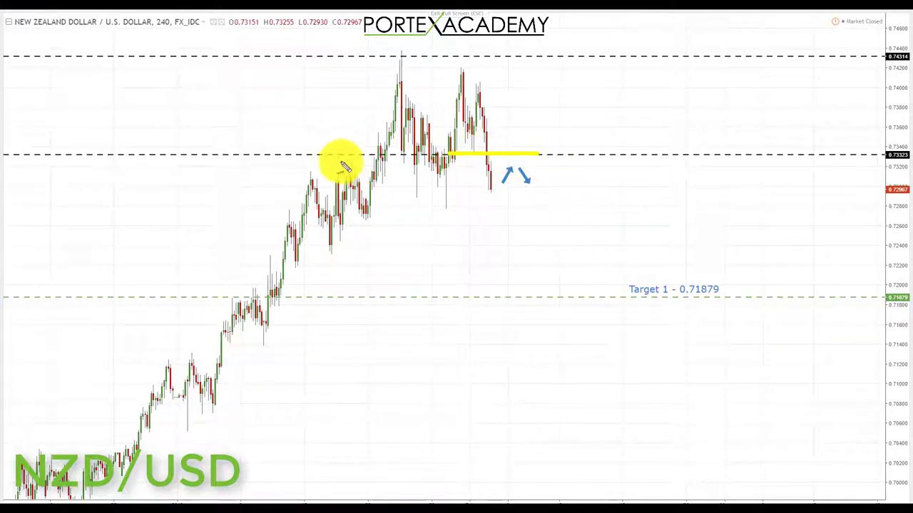
pyautogui.moveTo(329, 155)
pyautogui.mouseDown()
pyautogui.moveTo(473, 155)
pyautogui.moveTo(531, 166)
pyautogui.mouseUp()
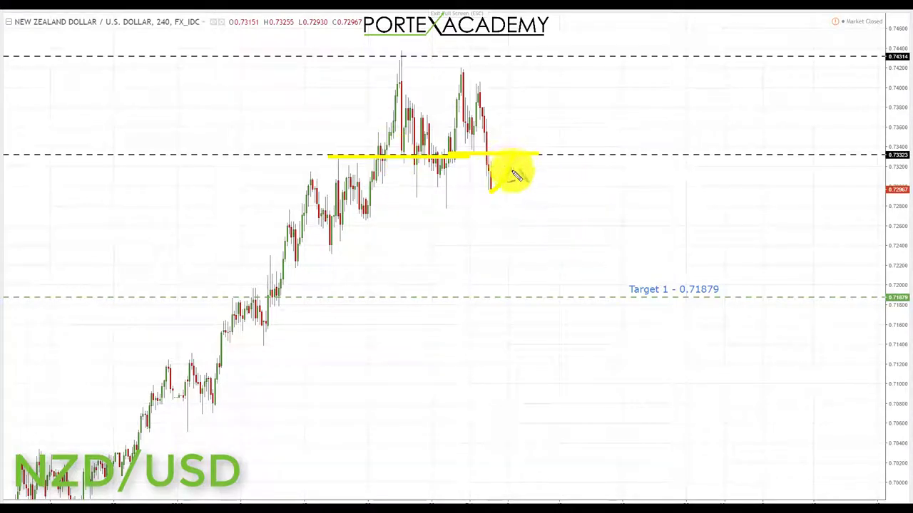
pyautogui.moveTo(531, 157)
pyautogui.mouseDown()
pyautogui.moveTo(501, 169)
pyautogui.moveTo(529, 177)
pyautogui.moveTo(528, 147)
pyautogui.mouseUp()
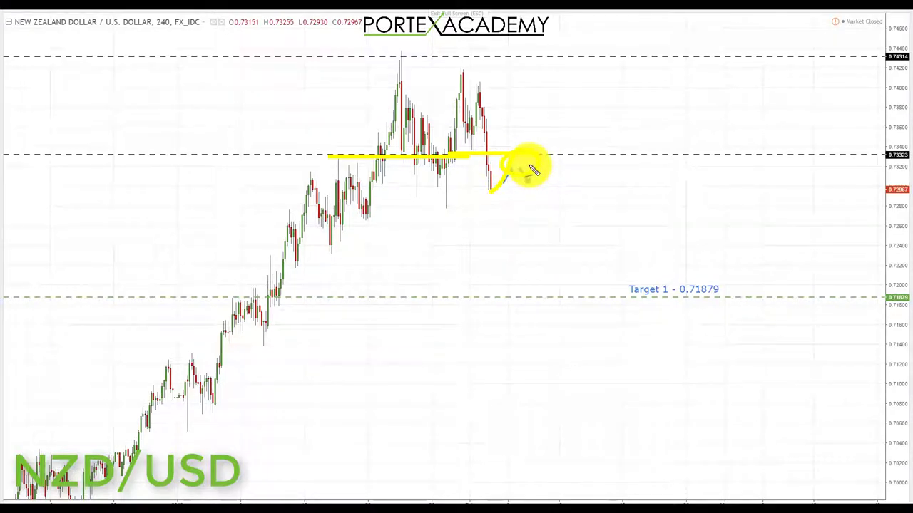
pyautogui.moveTo(537, 172)
pyautogui.mouseDown()
pyautogui.moveTo(554, 275)
pyautogui.moveTo(569, 256)
pyautogui.mouseUp()
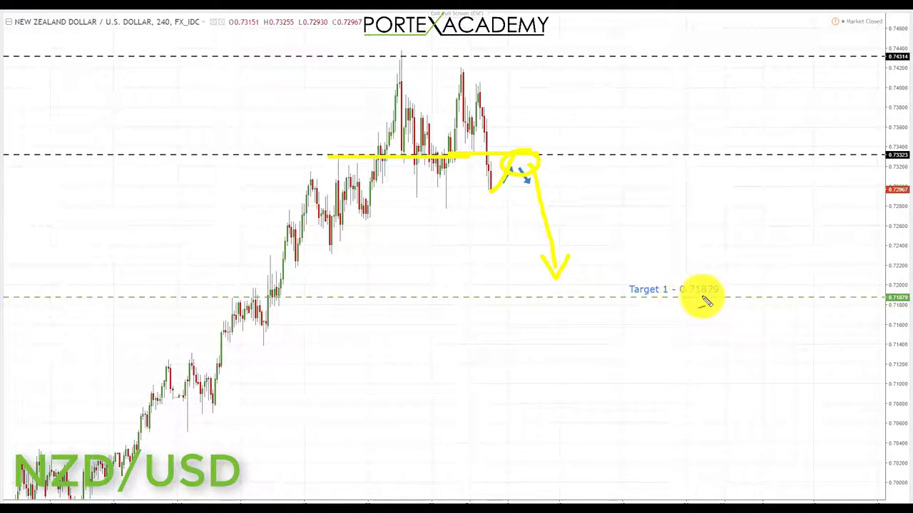
pyautogui.moveTo(648, 308); pyautogui.dragTo(740, 307)
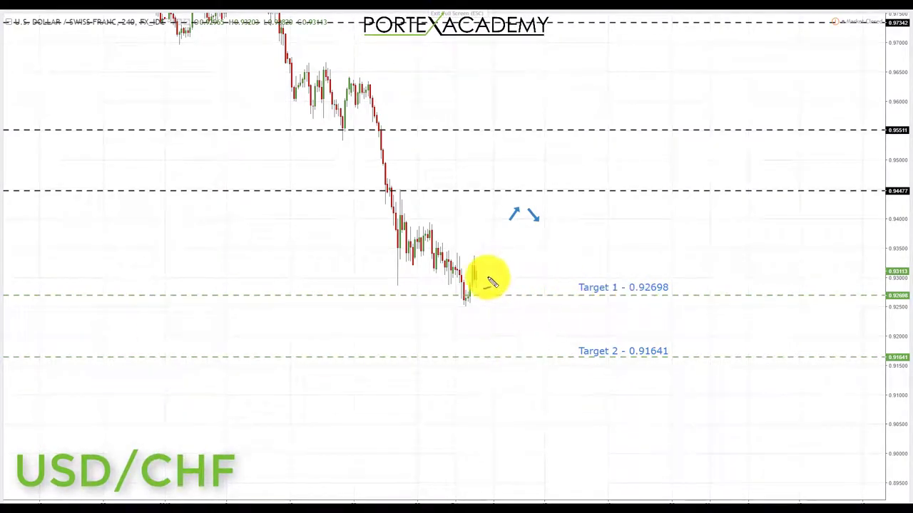
# - On the USD/CHF chart, mark the lows at 0.92698 and sketch a rise from the current price to a circled zone at the highlighted 0.94477 level
pyautogui.moveTo(438, 294); pyautogui.dragTo(501, 299)
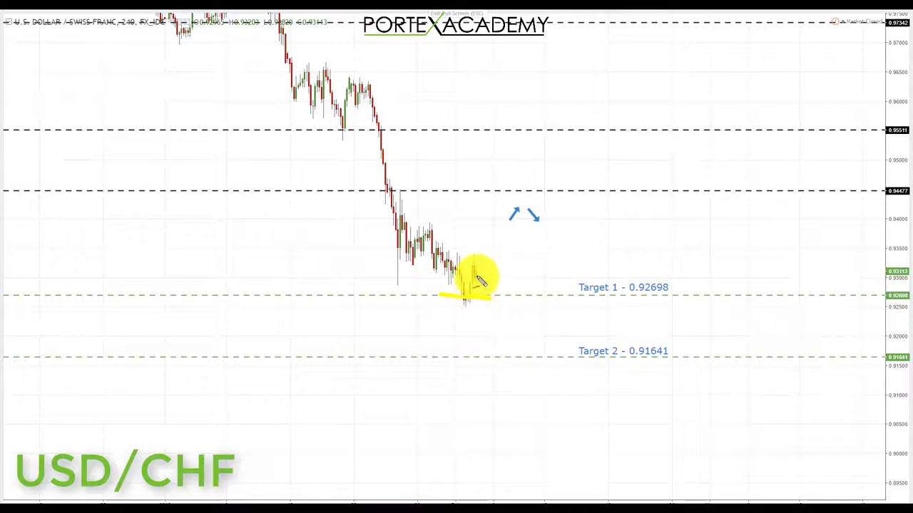
pyautogui.moveTo(474, 279); pyautogui.dragTo(497, 219)
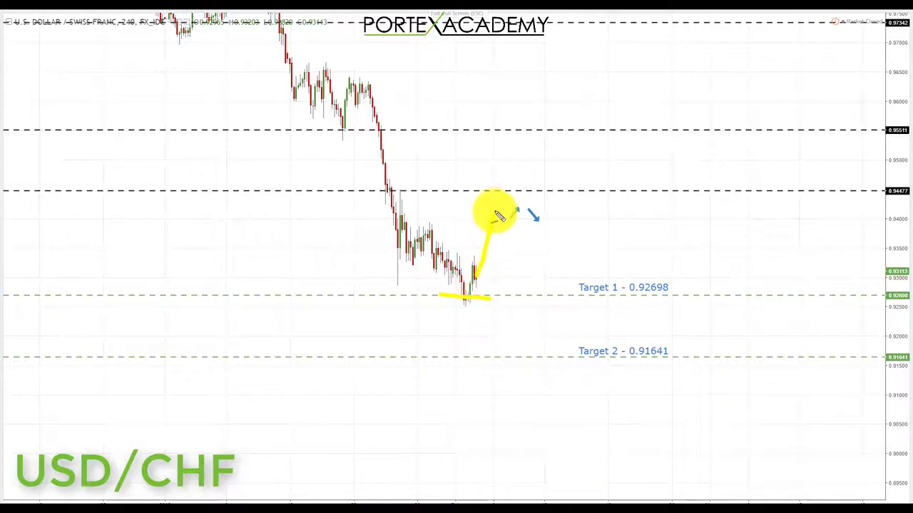
pyautogui.moveTo(534, 189); pyautogui.dragTo(437, 189)
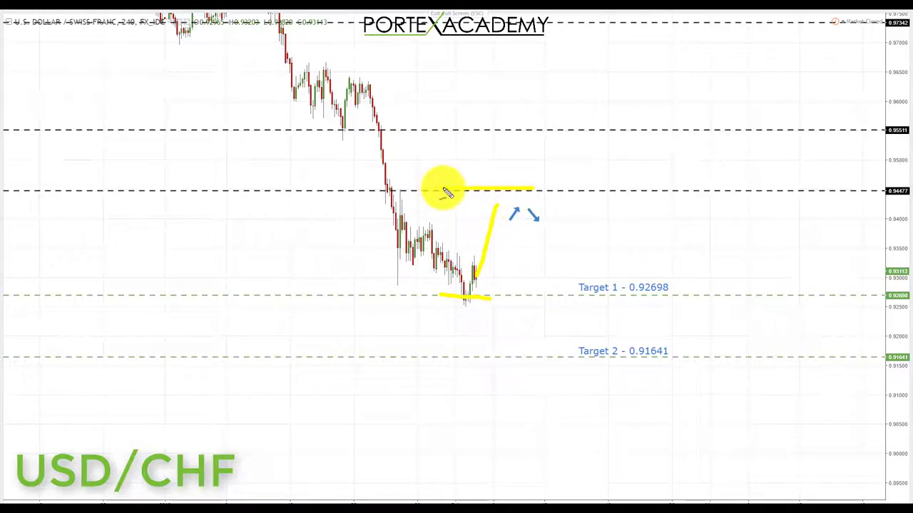
pyautogui.moveTo(355, 189); pyautogui.dragTo(426, 189)
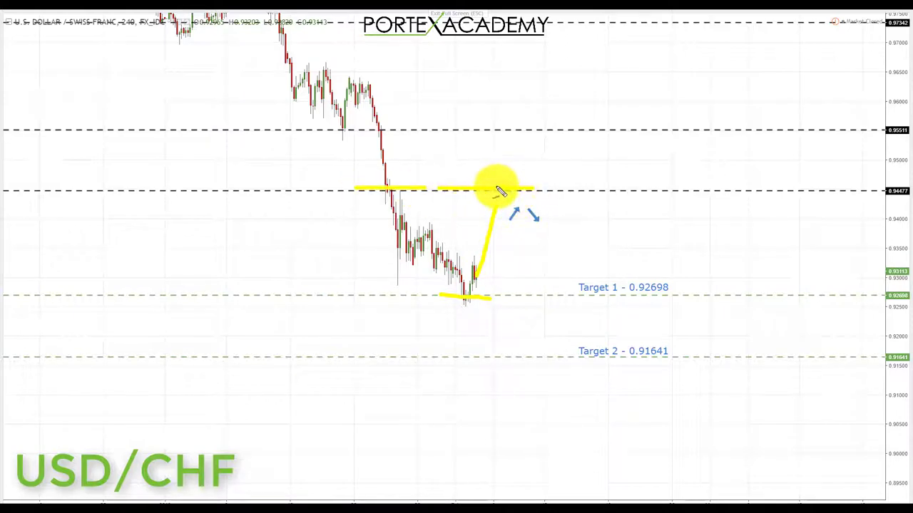
pyautogui.moveTo(502, 219)
pyautogui.mouseDown()
pyautogui.moveTo(520, 194)
pyautogui.moveTo(515, 211)
pyautogui.mouseUp()
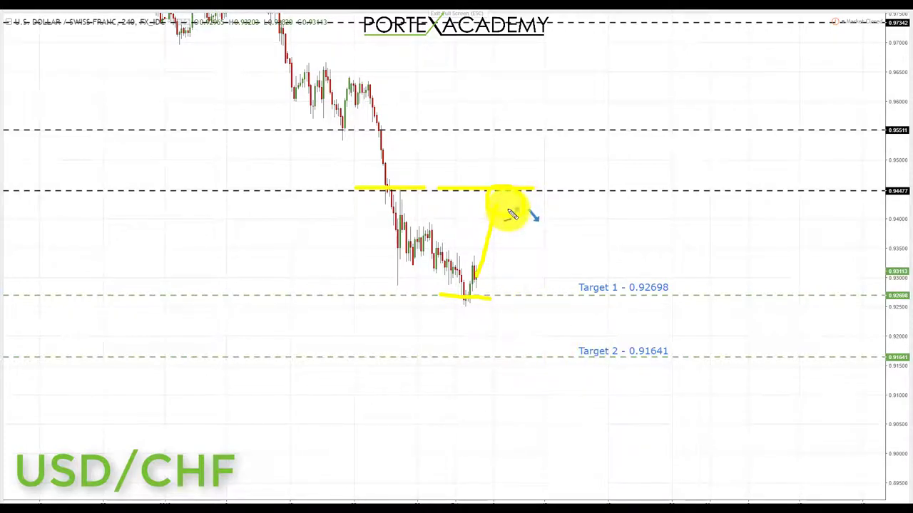
# - Draw arrows falling from the 0.94477 zone to Target 1 and on to Target 2, underlining 0.92698 and 0.91641
pyautogui.moveTo(504, 205); pyautogui.dragTo(528, 289)
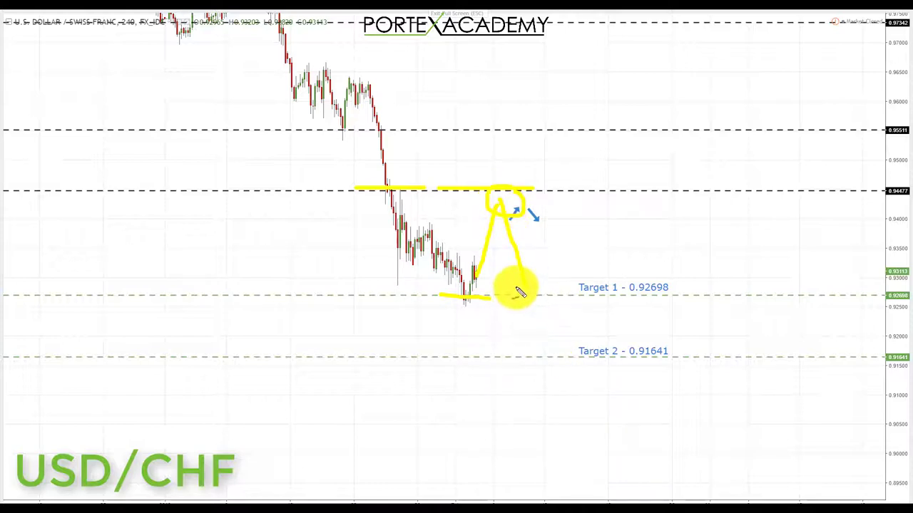
pyautogui.moveTo(516, 286); pyautogui.dragTo(542, 289)
pyautogui.moveTo(626, 299); pyautogui.dragTo(677, 301)
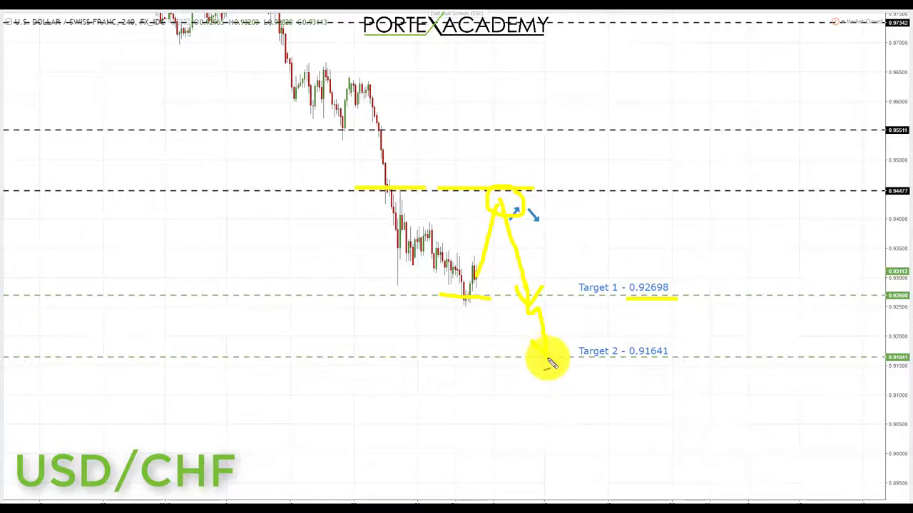
pyautogui.moveTo(531, 342); pyautogui.dragTo(560, 346)
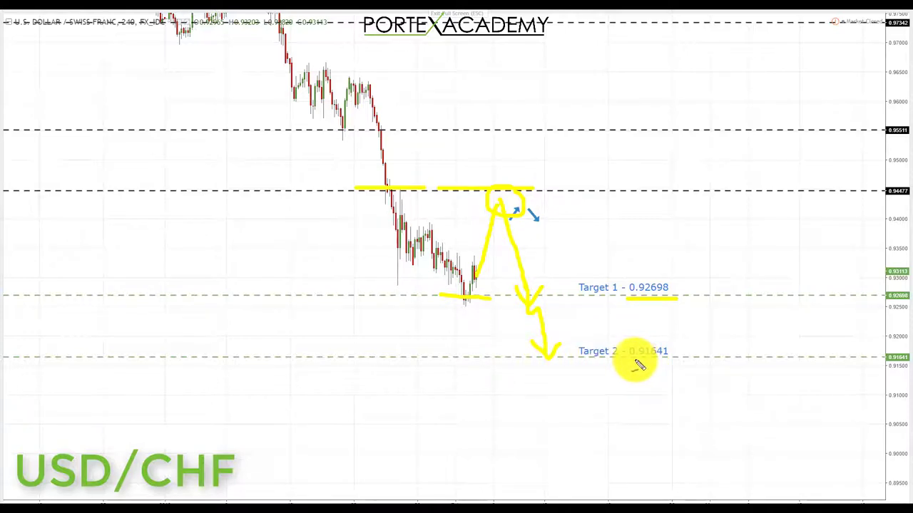
pyautogui.moveTo(634, 363); pyautogui.dragTo(668, 362)
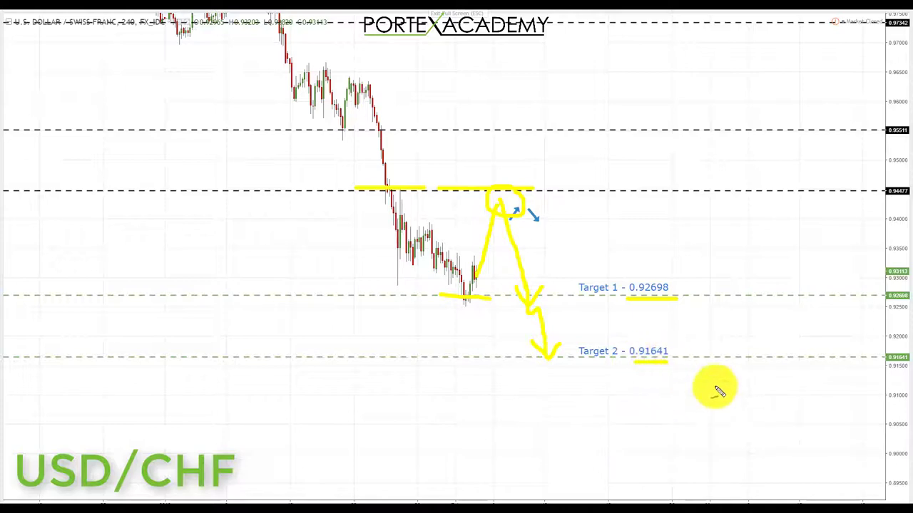
# - Clear the USD/CHF markings and sketch an alternative path breaking below 0.92698, retesting it in a circled zone and falling to Target 2
pyautogui.press('e')
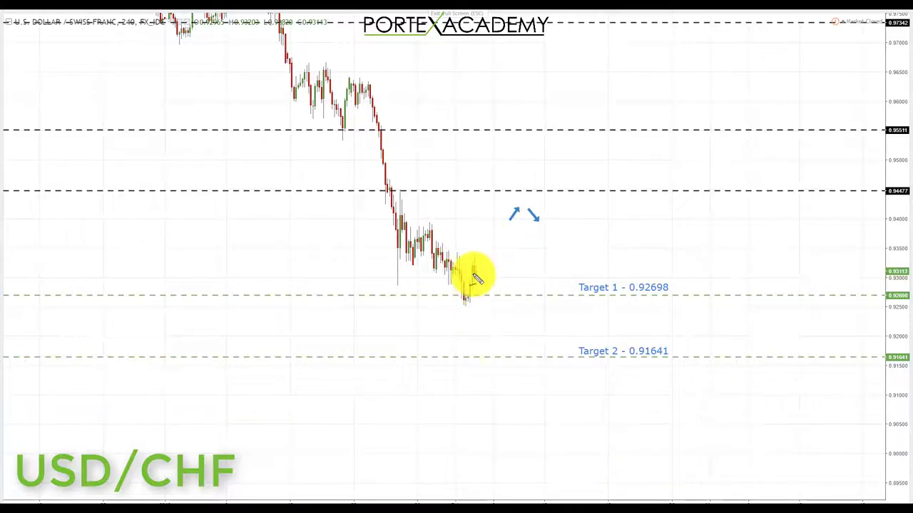
pyautogui.moveTo(475, 269); pyautogui.dragTo(481, 327)
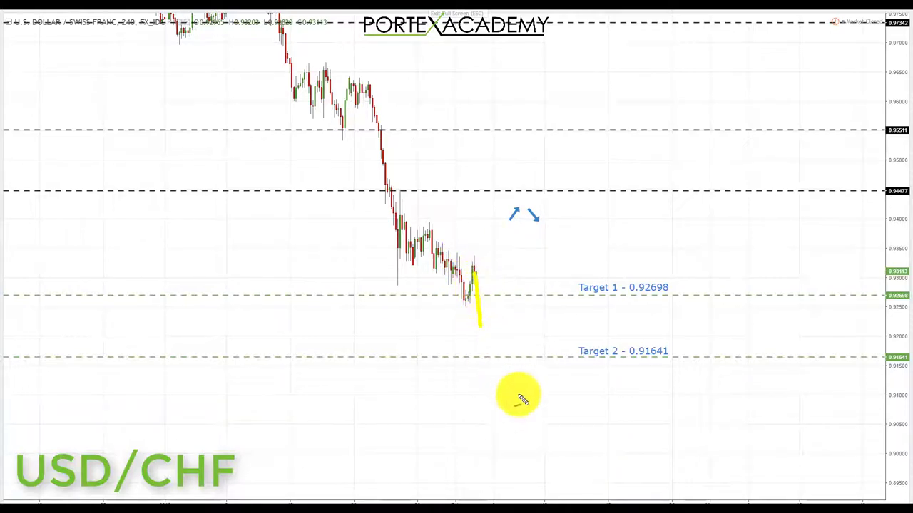
pyautogui.moveTo(422, 293); pyautogui.dragTo(476, 295)
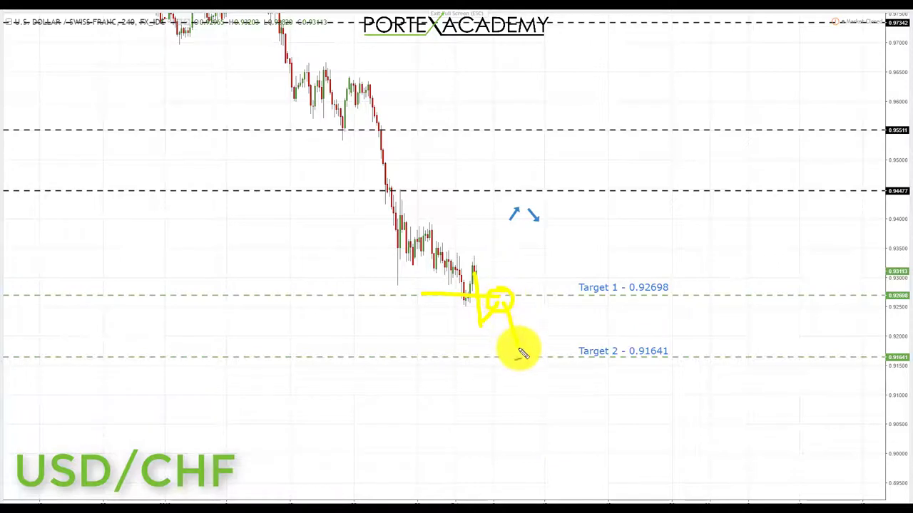
pyautogui.moveTo(501, 335)
pyautogui.mouseDown()
pyautogui.moveTo(520, 361)
pyautogui.moveTo(536, 332)
pyautogui.mouseUp()
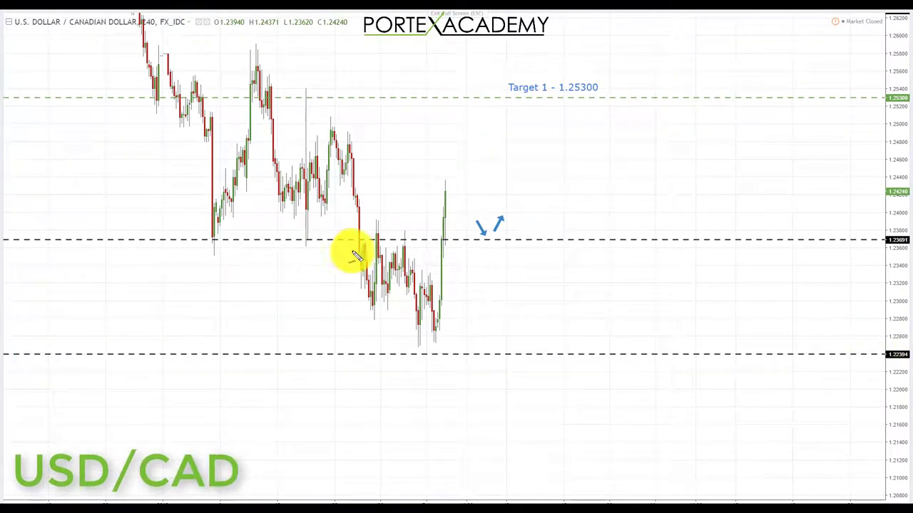
# - On the USD/CAD chart, trace the break below 1.23691, its retest and the drop, marking the swing low just above the 1.22394 level
pyautogui.moveTo(353, 240)
pyautogui.mouseDown()
pyautogui.moveTo(395, 240)
pyautogui.moveTo(371, 281)
pyautogui.moveTo(386, 246)
pyautogui.moveTo(419, 334)
pyautogui.mouseUp()
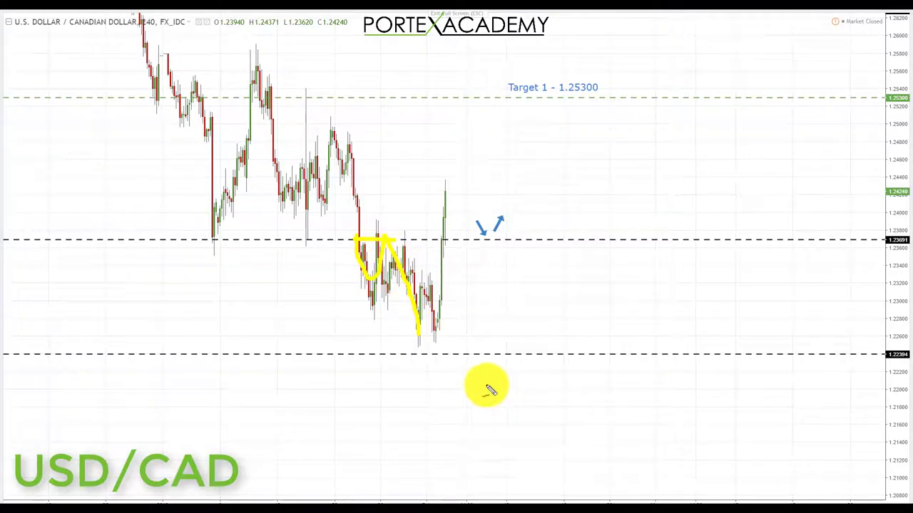
pyautogui.moveTo(407, 360); pyautogui.dragTo(485, 369)
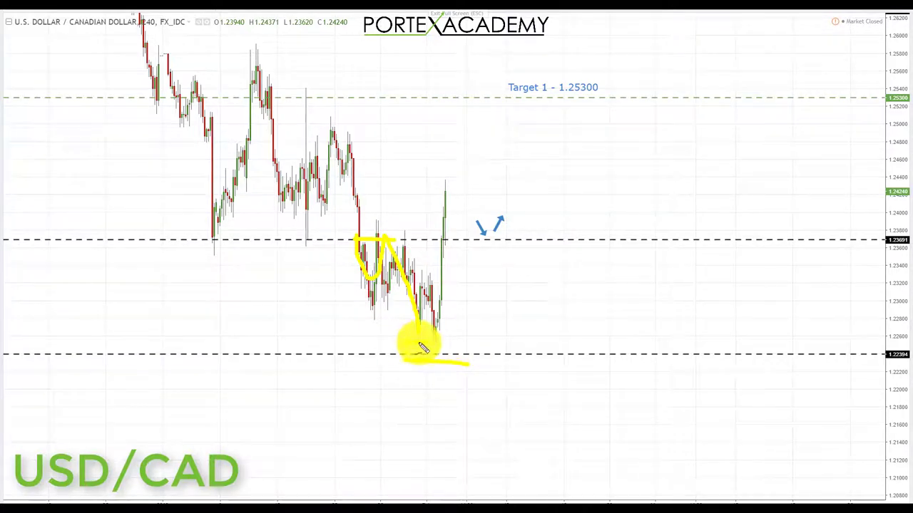
pyautogui.moveTo(404, 343); pyautogui.dragTo(430, 343)
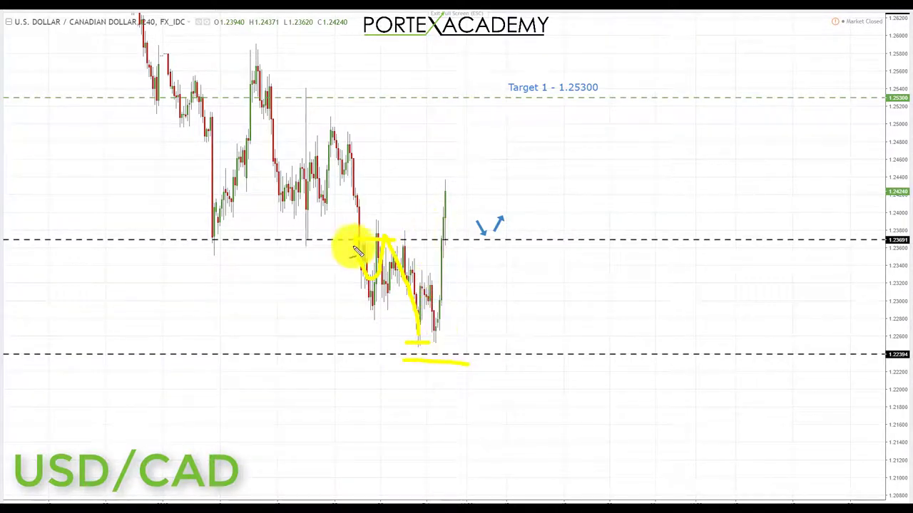
# - Highlight the 1.23691 level across to the latest breakout candles and sketch the expected pullback from the current price down to it
pyautogui.moveTo(336, 240); pyautogui.dragTo(442, 239)
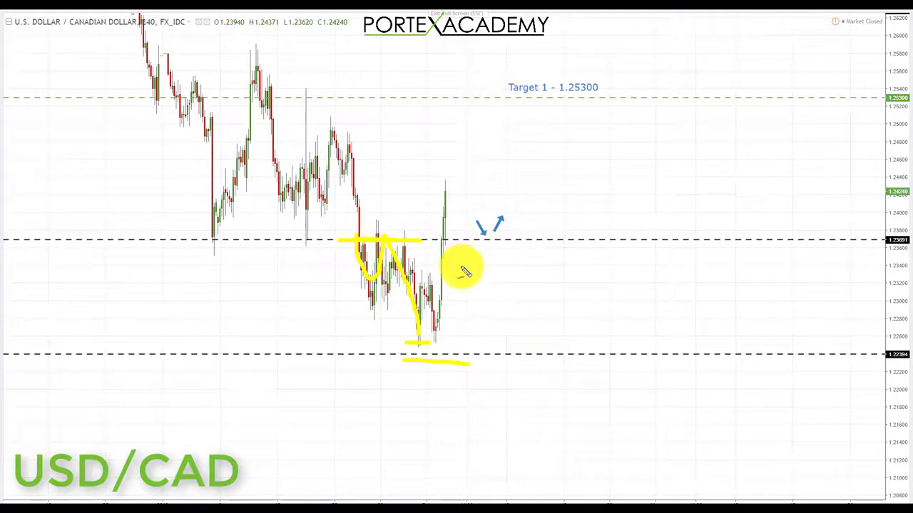
pyautogui.moveTo(433, 243); pyautogui.dragTo(461, 241)
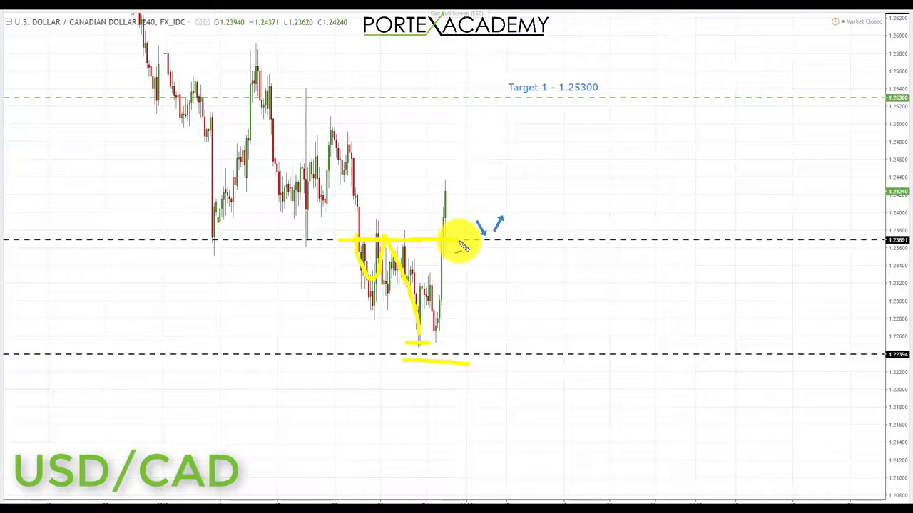
pyautogui.moveTo(446, 191)
pyautogui.mouseDown()
pyautogui.moveTo(484, 241)
pyautogui.moveTo(489, 235)
pyautogui.moveTo(472, 223)
pyautogui.moveTo(465, 235)
pyautogui.mouseUp()
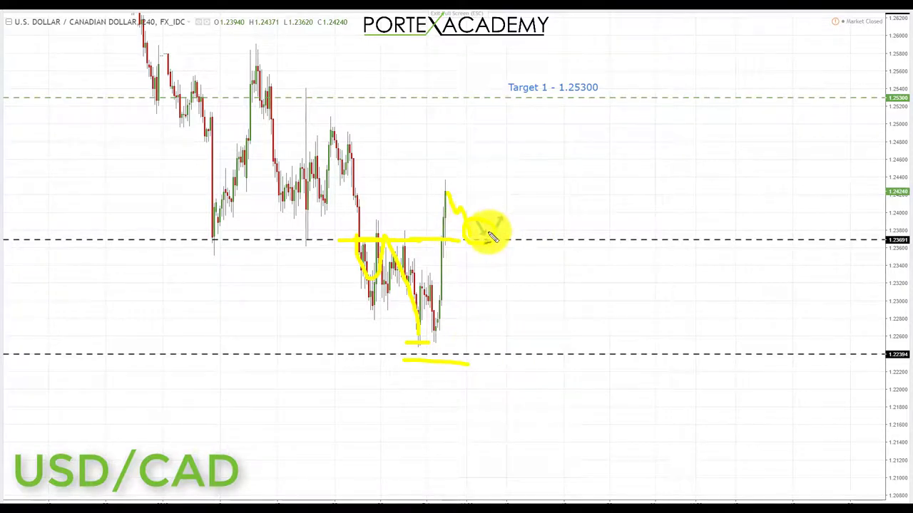
# - Circle the pullback zone at the 1.23691 level and draw an arrow rising from it to Target 1 at 1.25300
pyautogui.moveTo(491, 242)
pyautogui.mouseDown()
pyautogui.moveTo(534, 153)
pyautogui.moveTo(536, 122)
pyautogui.moveTo(526, 126)
pyautogui.moveTo(540, 106)
pyautogui.moveTo(550, 126)
pyautogui.mouseUp()
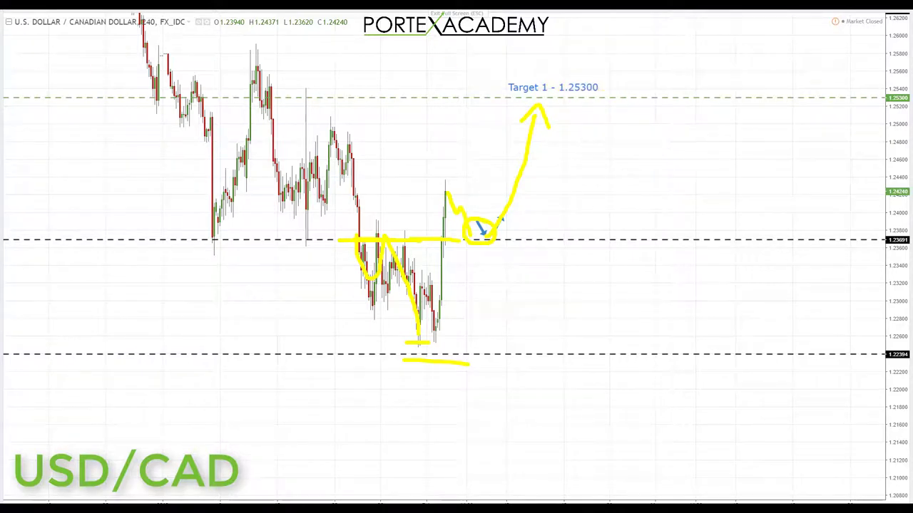
# - Clear the USD/CAD markings, retrace the break and retest of 1.23691, and point an arrow at the circled swing lows above the underlined 1.22394 level
pyautogui.press('Escape')
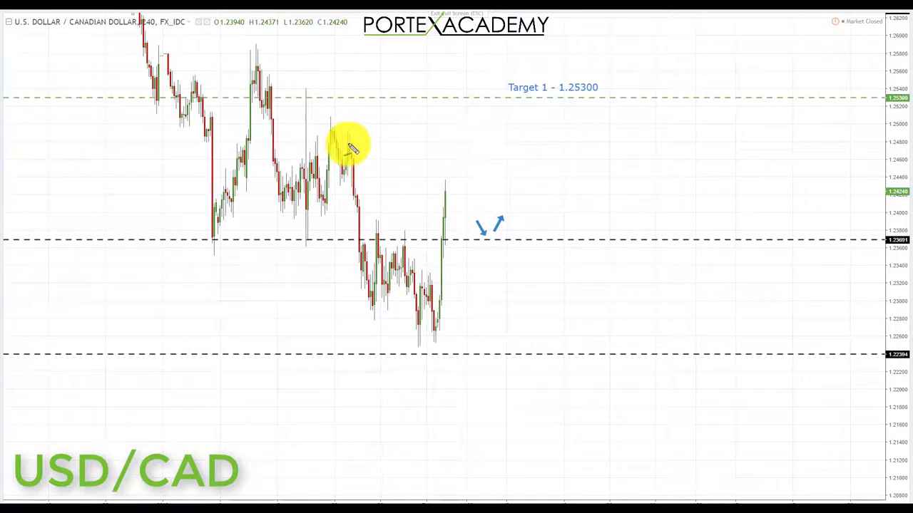
pyautogui.moveTo(349, 146)
pyautogui.mouseDown()
pyautogui.moveTo(350, 278)
pyautogui.moveTo(379, 271)
pyautogui.moveTo(391, 246)
pyautogui.mouseUp()
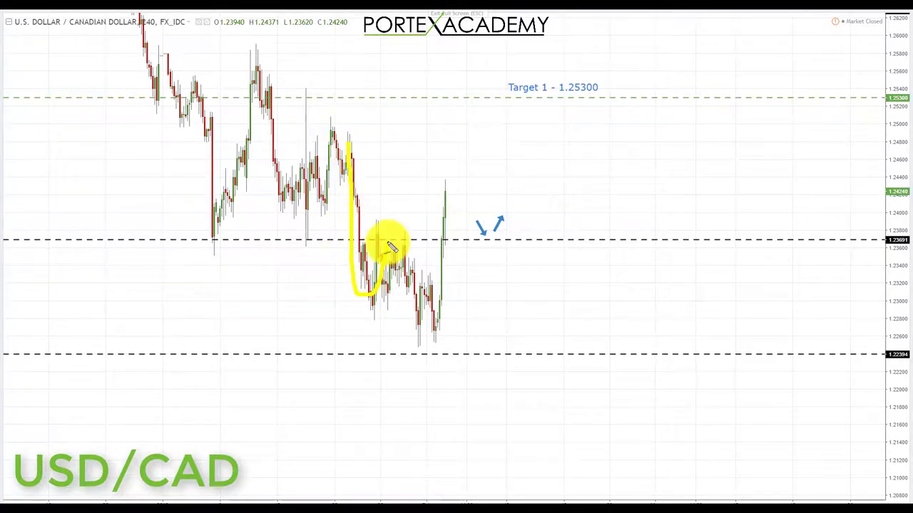
pyautogui.moveTo(329, 242)
pyautogui.mouseDown()
pyautogui.moveTo(389, 242)
pyautogui.moveTo(392, 279)
pyautogui.moveTo(421, 317)
pyautogui.moveTo(424, 349)
pyautogui.moveTo(416, 350)
pyautogui.mouseUp()
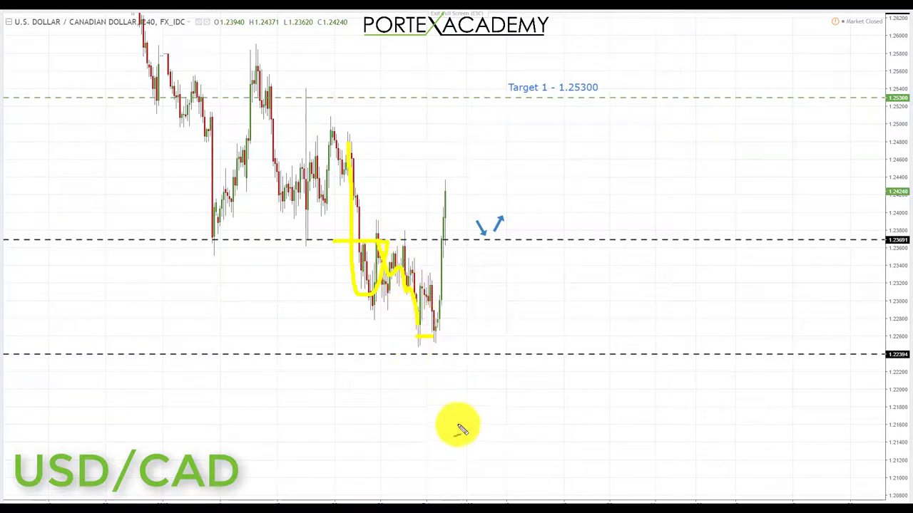
pyautogui.moveTo(534, 308)
pyautogui.mouseDown()
pyautogui.moveTo(477, 319)
pyautogui.moveTo(494, 321)
pyautogui.mouseUp()
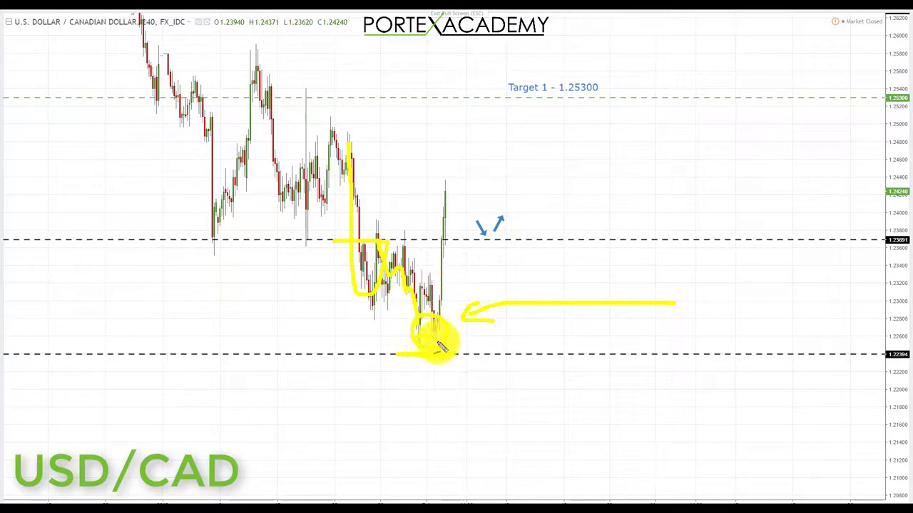
pyautogui.moveTo(347, 331); pyautogui.dragTo(391, 337)
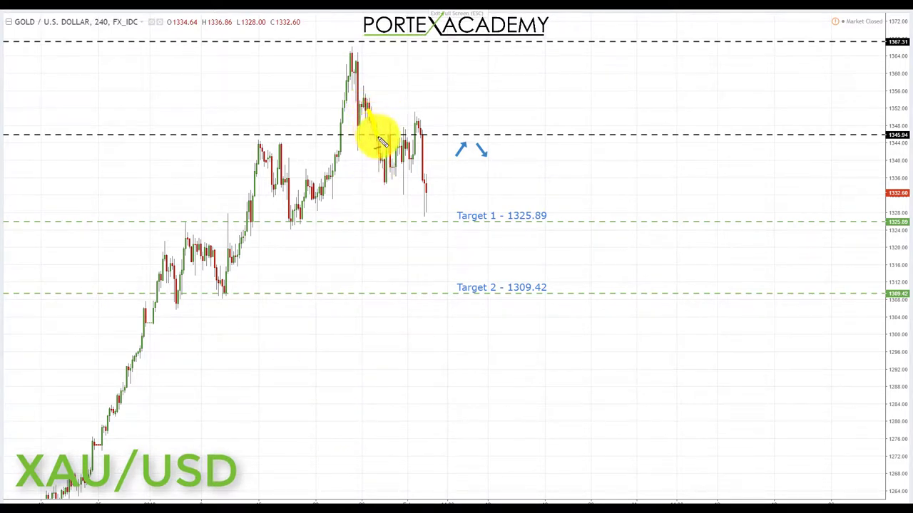
# - On the XAU/USD chart, highlight the 1345.94 level with its break and retest, and underline the latest low at the 1325.89 level
pyautogui.moveTo(273, 135); pyautogui.dragTo(354, 137)
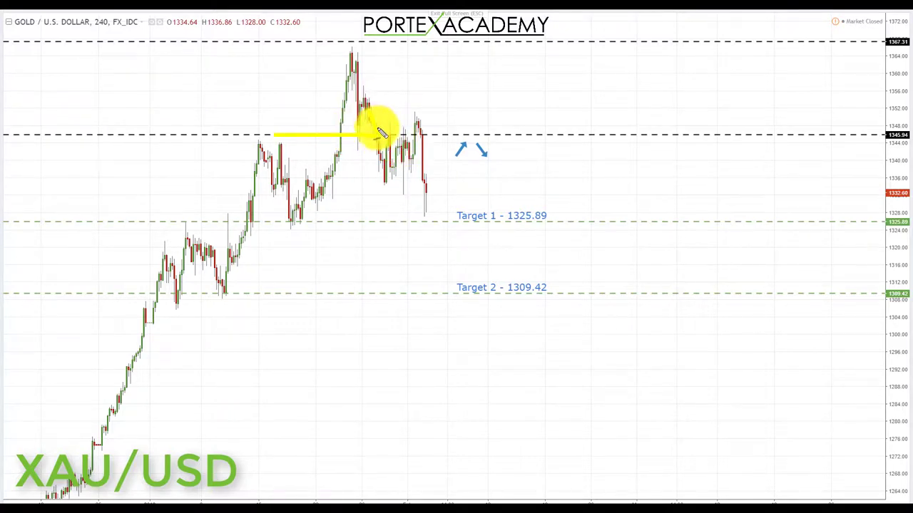
pyautogui.moveTo(380, 135)
pyautogui.mouseDown()
pyautogui.moveTo(385, 169)
pyautogui.moveTo(421, 142)
pyautogui.moveTo(391, 147)
pyautogui.moveTo(453, 143)
pyautogui.mouseUp()
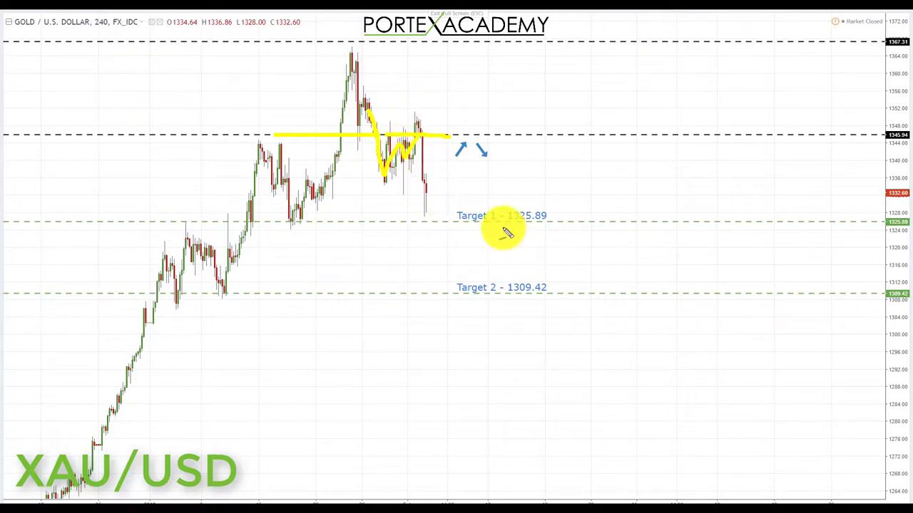
pyautogui.moveTo(415, 227); pyautogui.dragTo(441, 227)
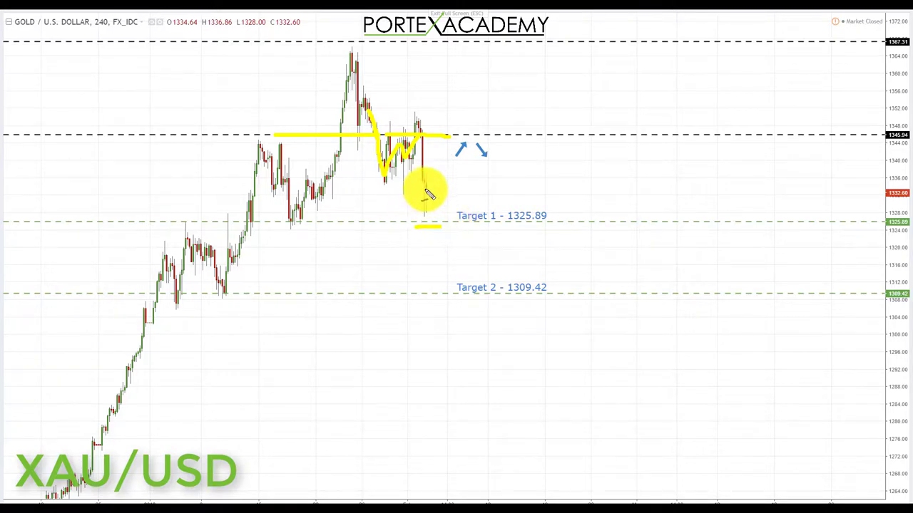
# - Sketch the expected pullback to a circled zone at 1345.94 and an arrow falling to the underlined Target 1 at 1325.89
pyautogui.moveTo(432, 194)
pyautogui.mouseDown()
pyautogui.moveTo(477, 135)
pyautogui.moveTo(503, 135)
pyautogui.moveTo(459, 155)
pyautogui.moveTo(487, 150)
pyautogui.moveTo(475, 128)
pyautogui.mouseUp()
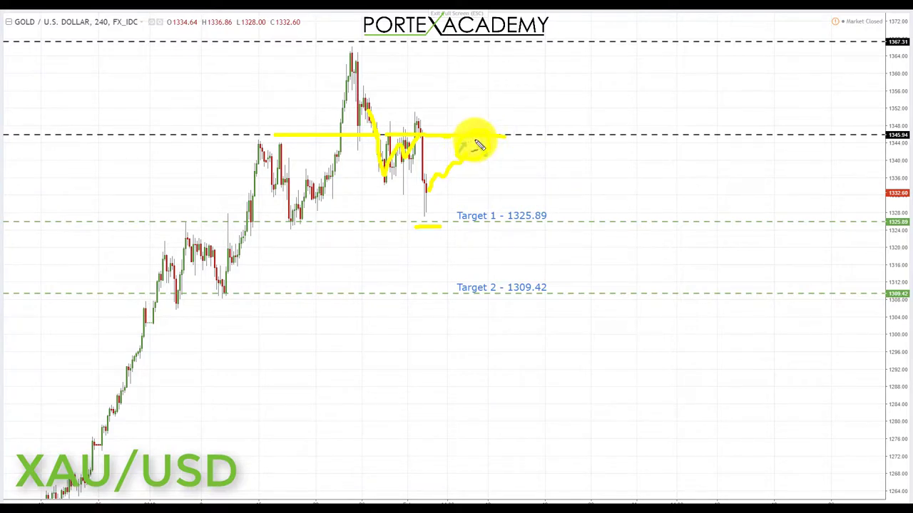
pyautogui.moveTo(479, 145)
pyautogui.mouseDown()
pyautogui.moveTo(492, 196)
pyautogui.moveTo(505, 201)
pyautogui.mouseUp()
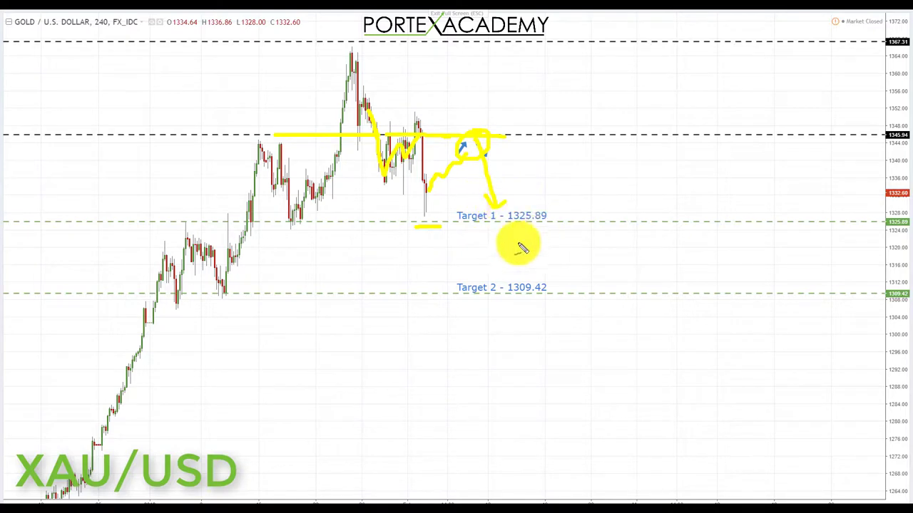
pyautogui.moveTo(415, 227); pyautogui.dragTo(440, 227)
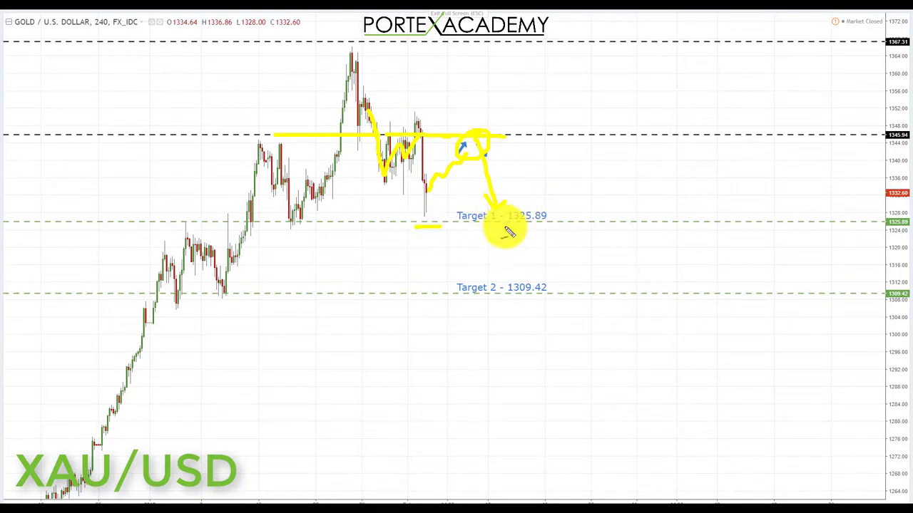
pyautogui.moveTo(504, 229); pyautogui.dragTo(564, 228)
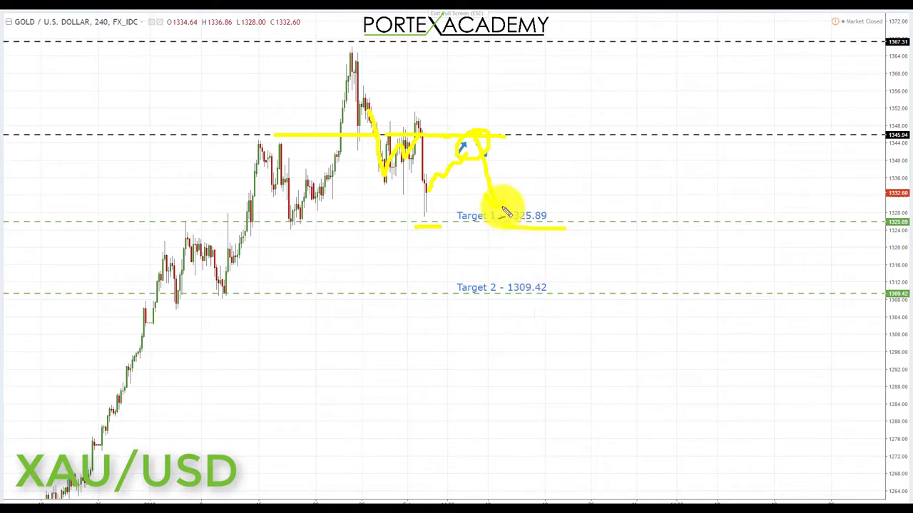
# - Extend the projected path through Target 1 with a brief pause and an arrow down to Target 2, underlining 1309.42
pyautogui.moveTo(502, 205); pyautogui.dragTo(500, 209)
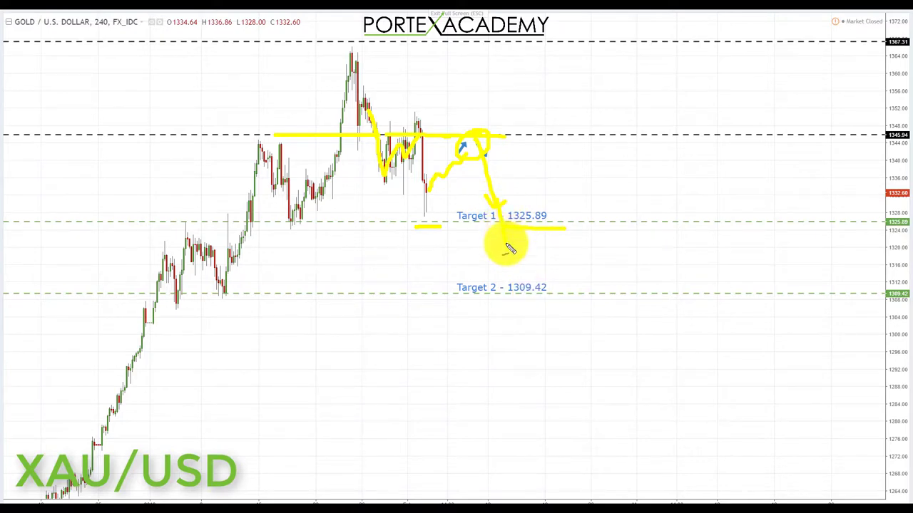
pyautogui.moveTo(534, 239)
pyautogui.mouseDown()
pyautogui.moveTo(547, 279)
pyautogui.moveTo(567, 281)
pyautogui.mouseUp()
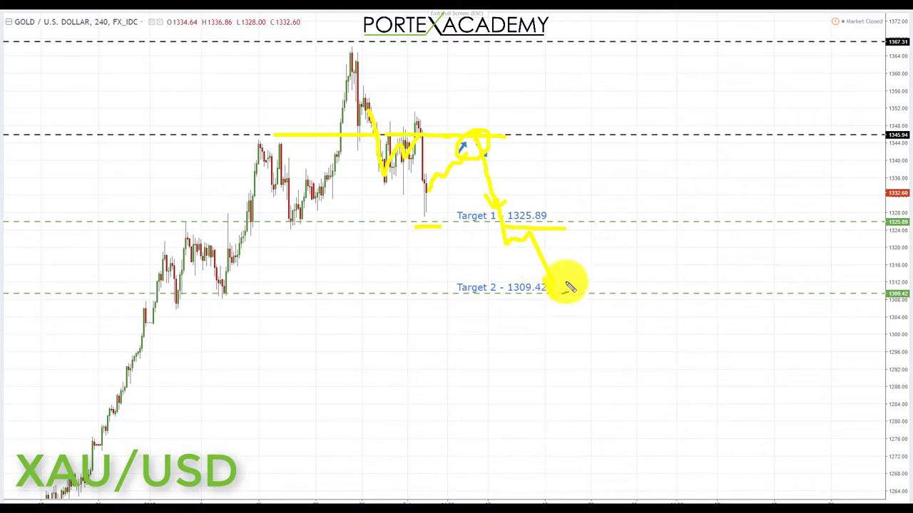
pyautogui.moveTo(492, 299); pyautogui.dragTo(566, 299)
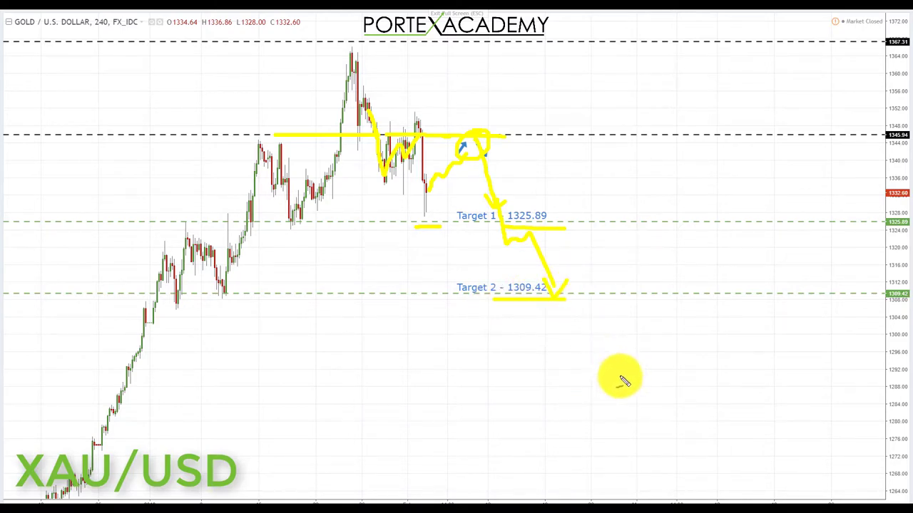